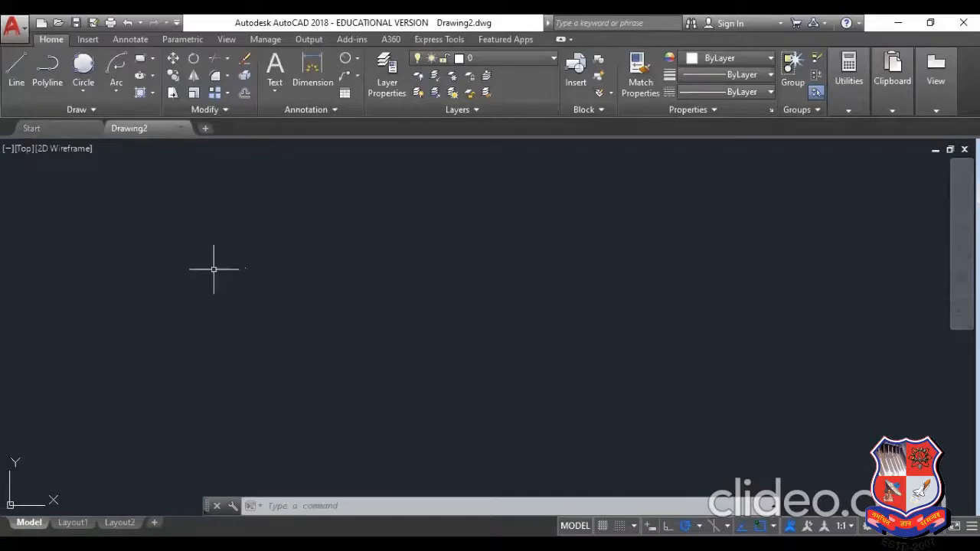
Draw a six-sided polygon inscribed in a circle of radius 50, centred near the middle of the drawing area
click(152, 58)
text(pol)
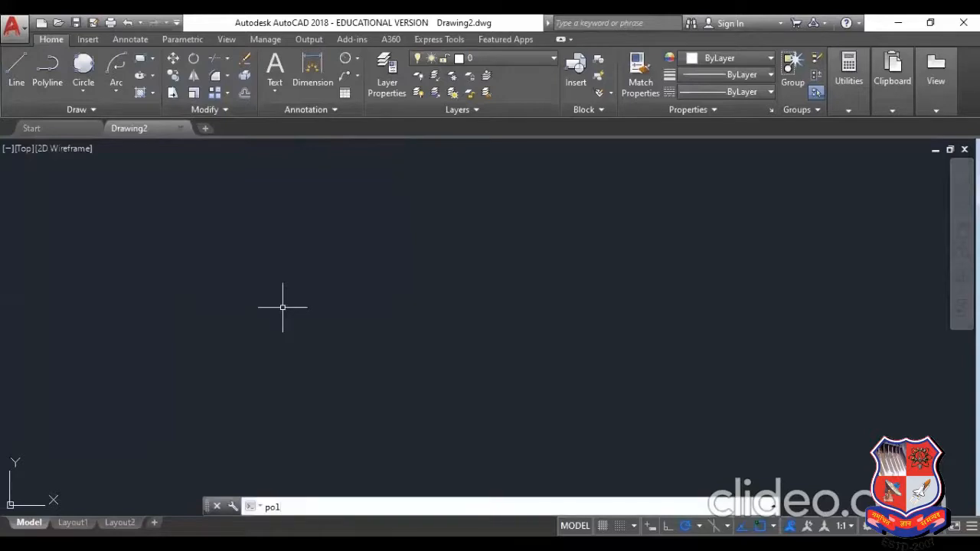
key(Down)
key(Down)
key(Down)
key(Down)
key(Down)
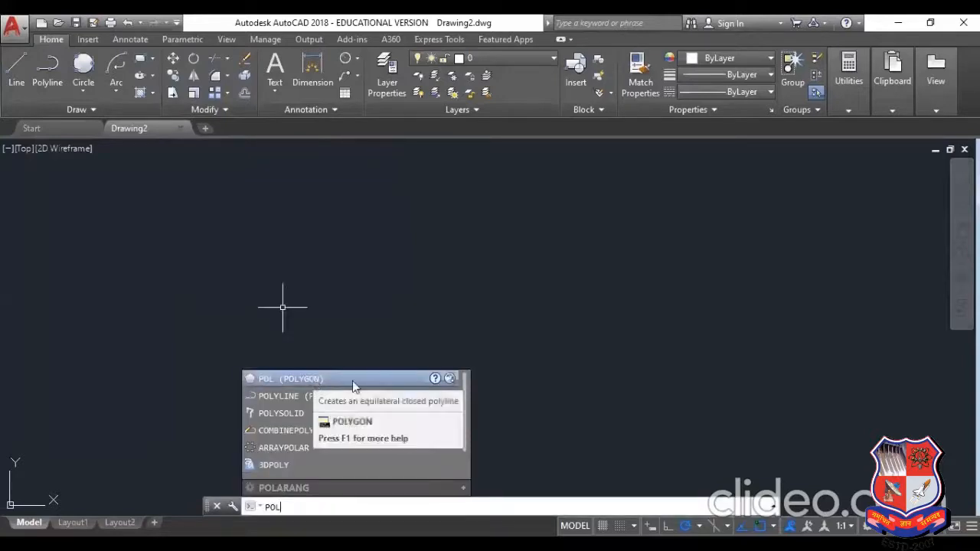
key(Return)
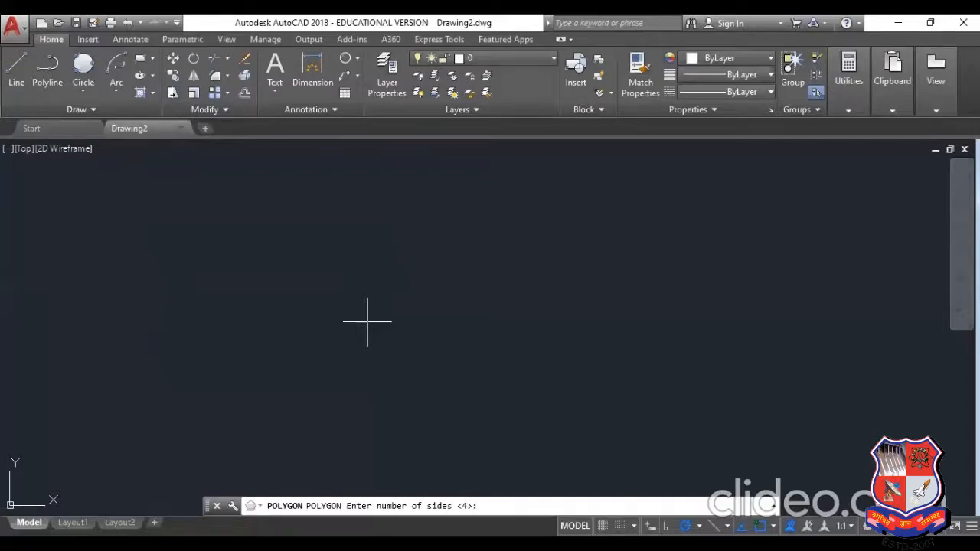
click(152, 58)
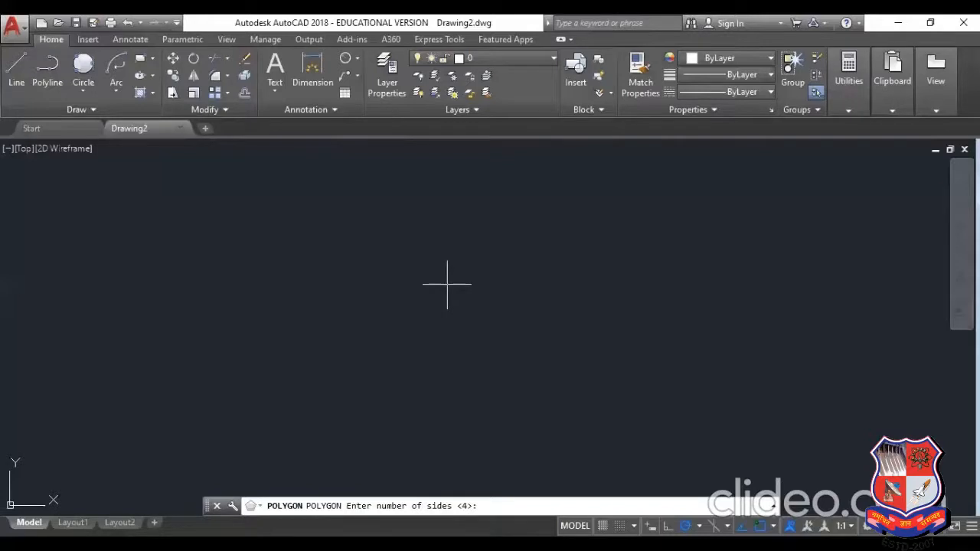
text(6)
key(Return)
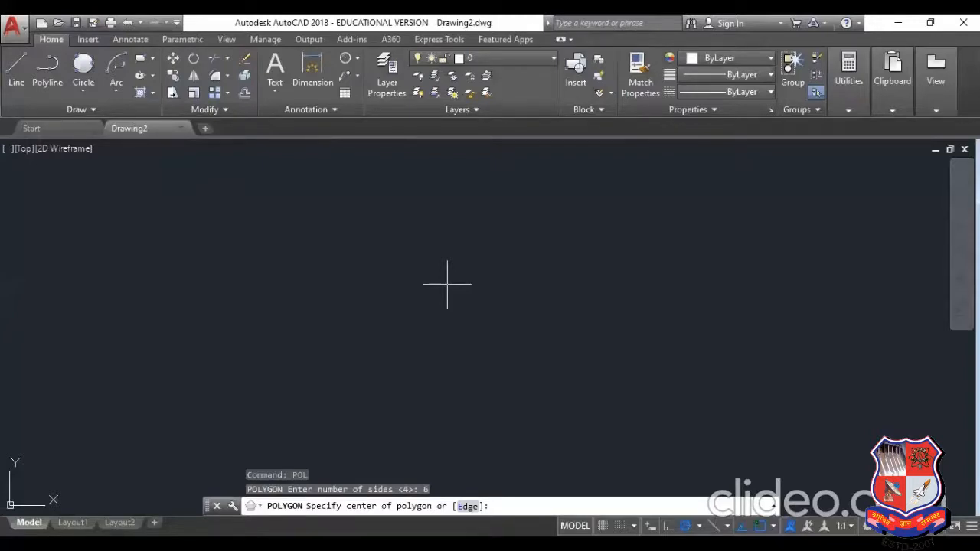
click(474, 318)
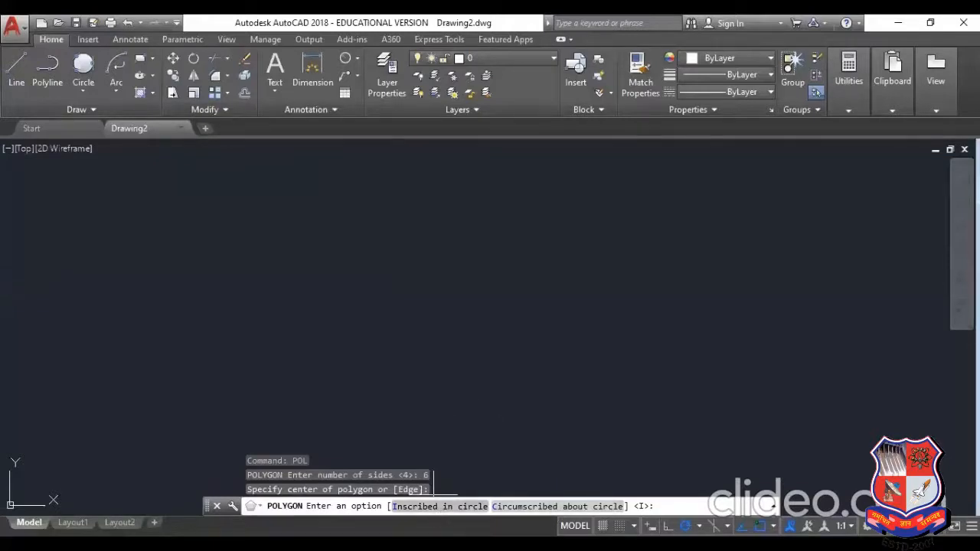
click(444, 506)
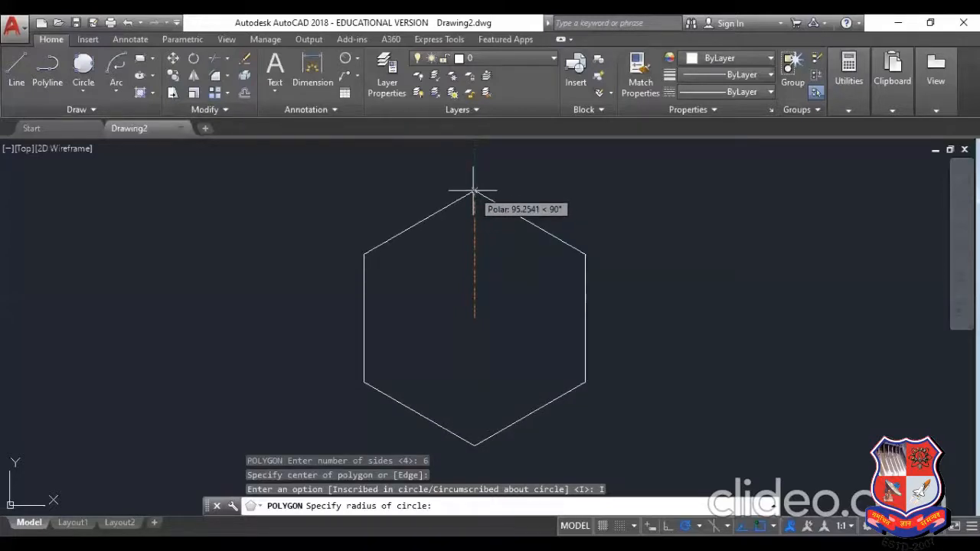
text(50)
key(Return)
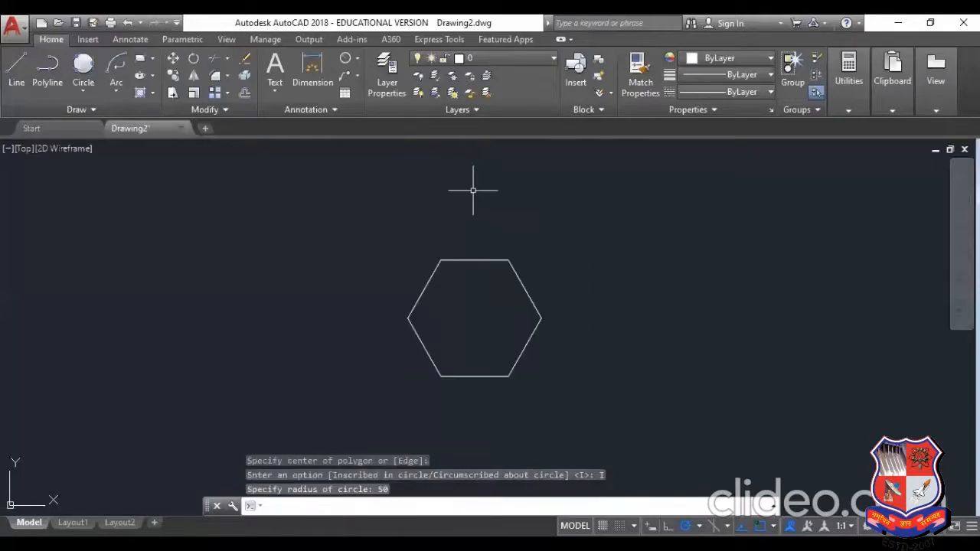
Draw a second six-sided polygon beside the first hexagon, circumscribed about a circle of radius 50
middle_drag(586, 332, 360, 324)
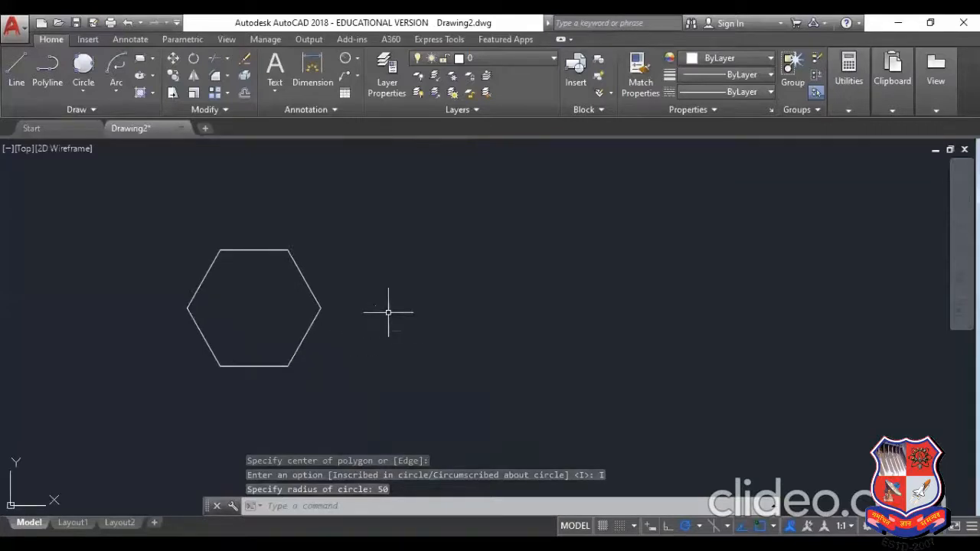
text(pol)
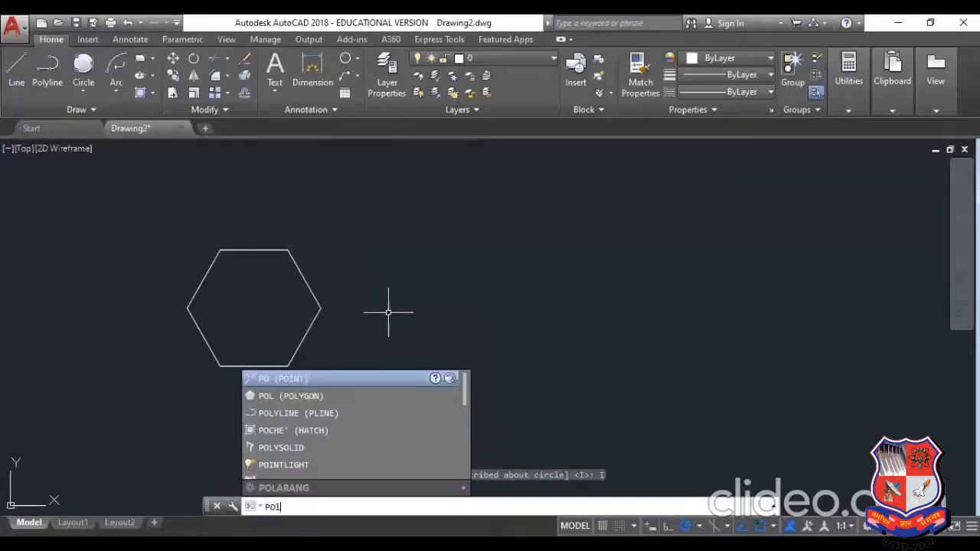
key(Return)
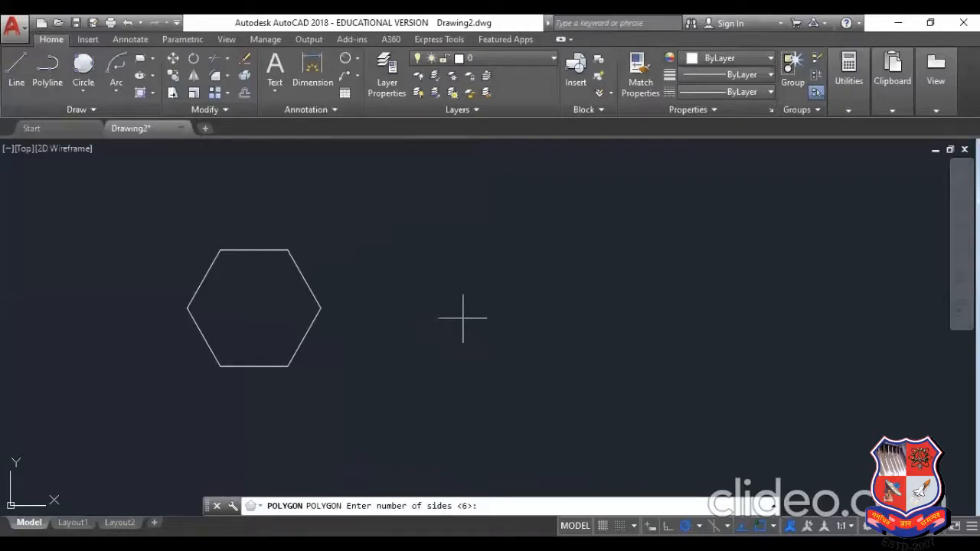
text(6)
key(Return)
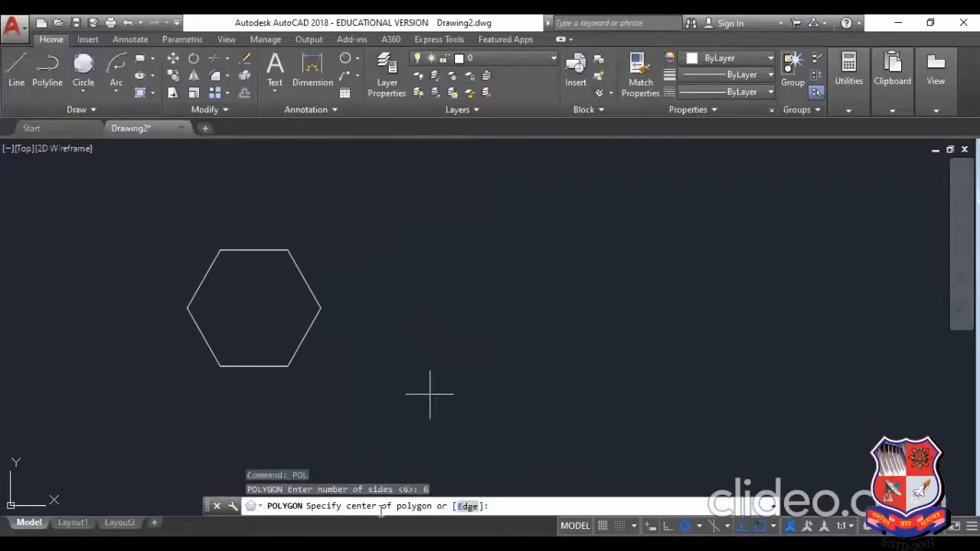
click(483, 307)
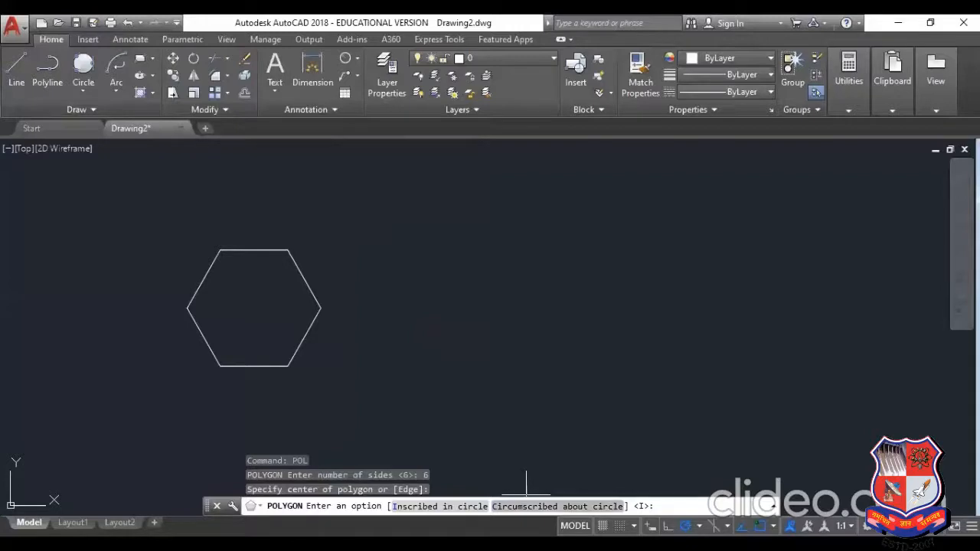
text(c)
key(Return)
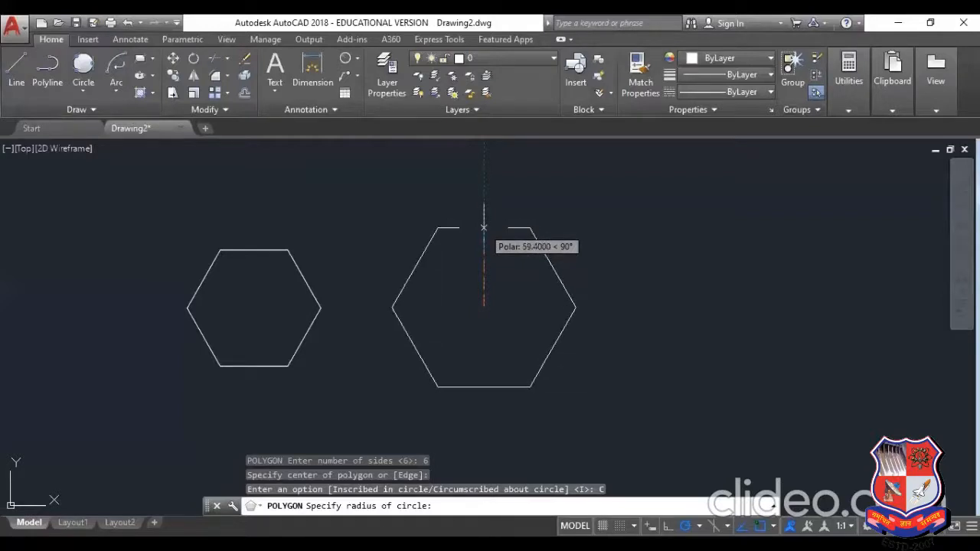
text(50)
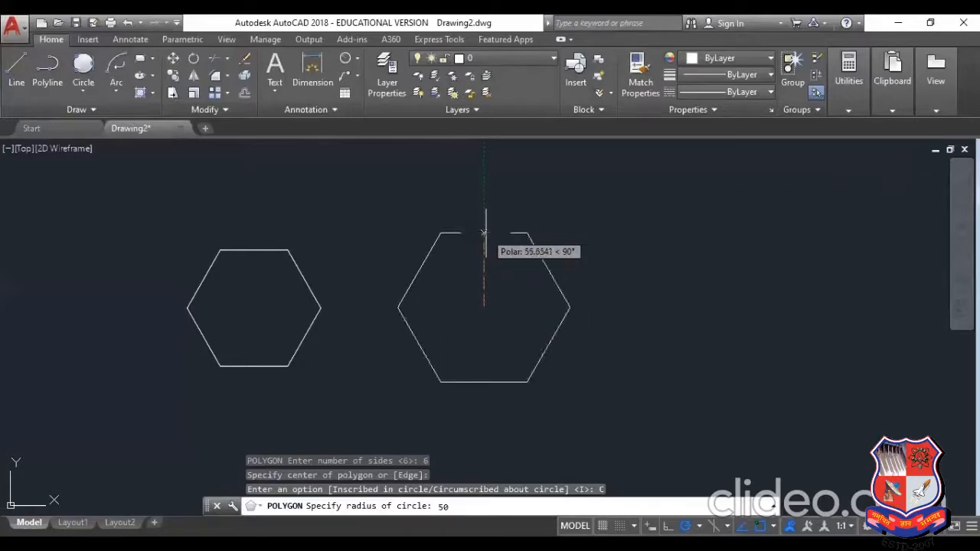
key(Return)
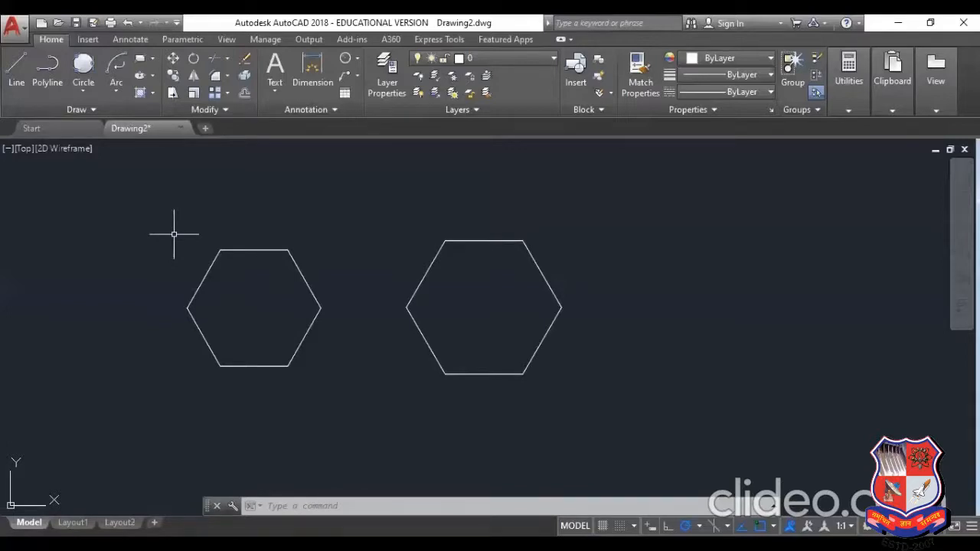
Draw a circle of radius 50 centred on the inscribed hexagon
text(c)
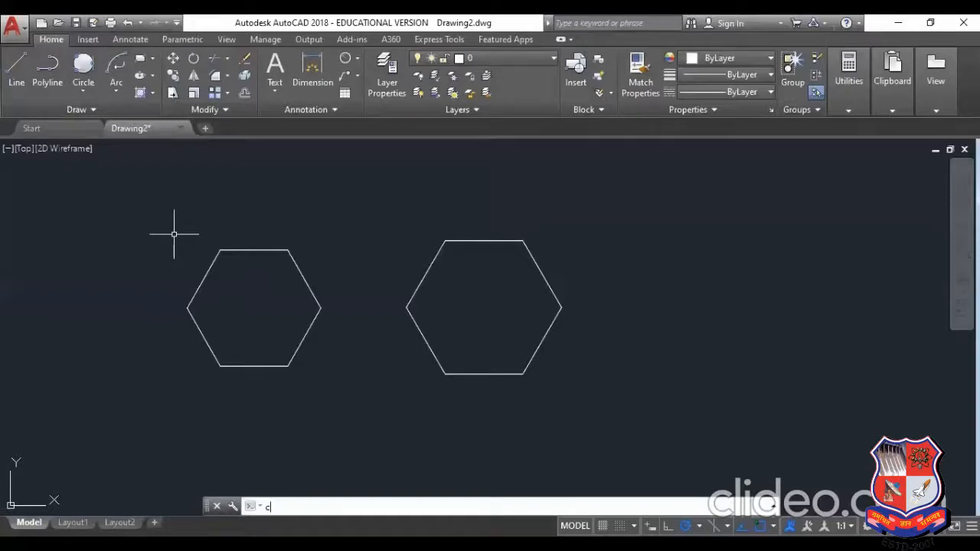
key(Return)
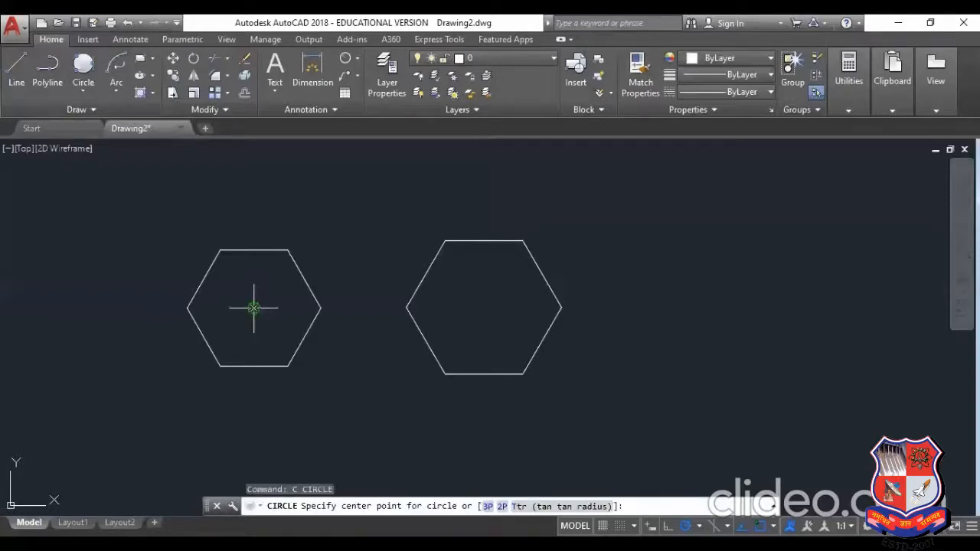
click(253, 308)
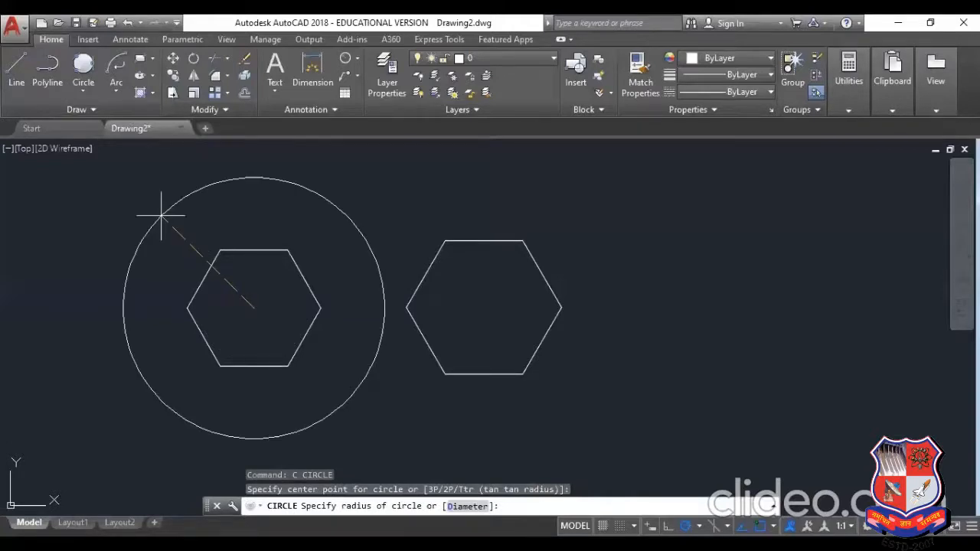
text(50)
key(Return)
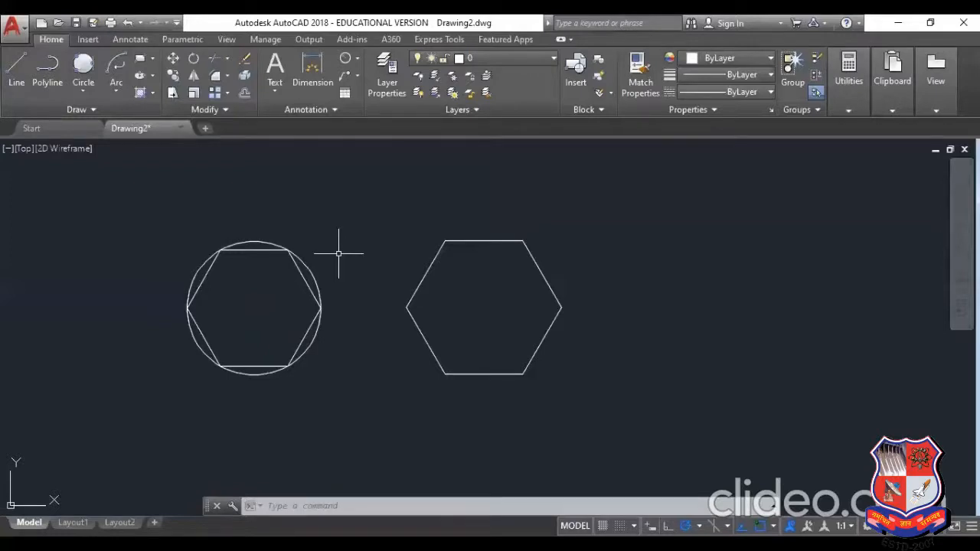
Draw a circle of radius 50 centred on the circumscribed hexagon
text(c)
key(Return)
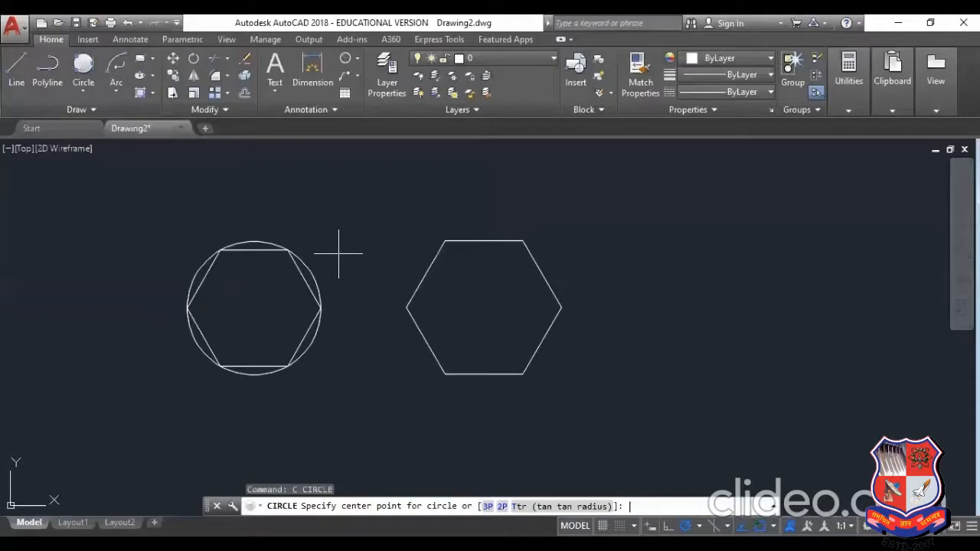
click(483, 308)
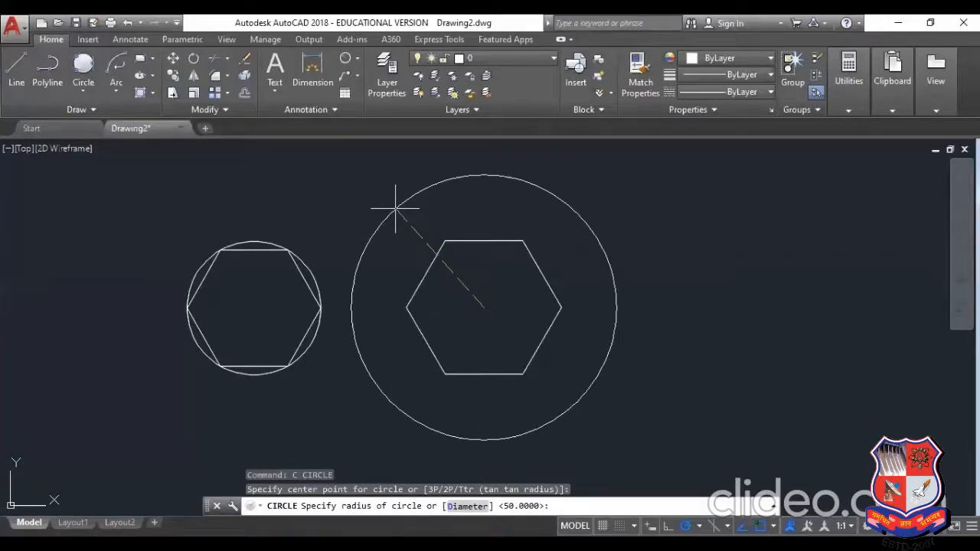
text(50)
key(Return)
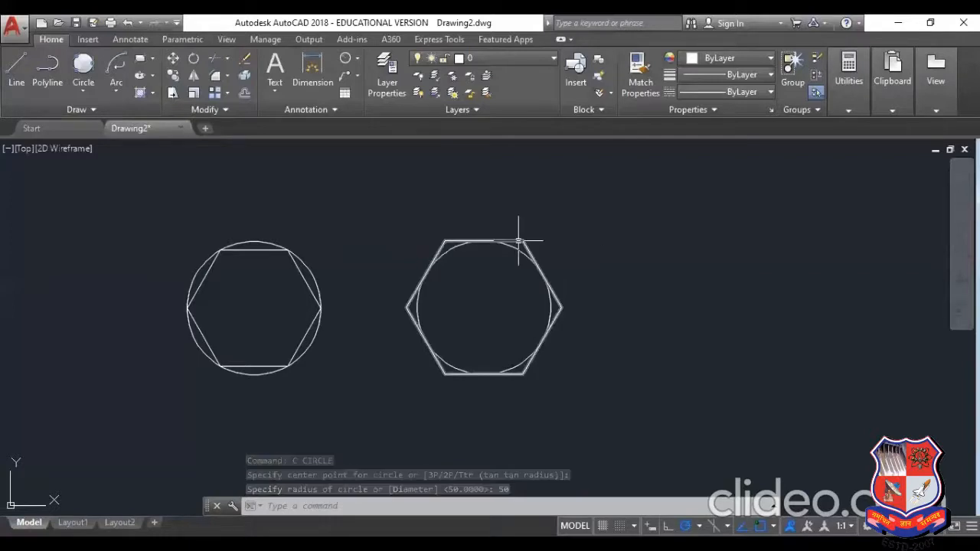
Add a radius dimension to each of the two circles, placing both dimension texts outside the circles
scroll(518, 248, up, 4)
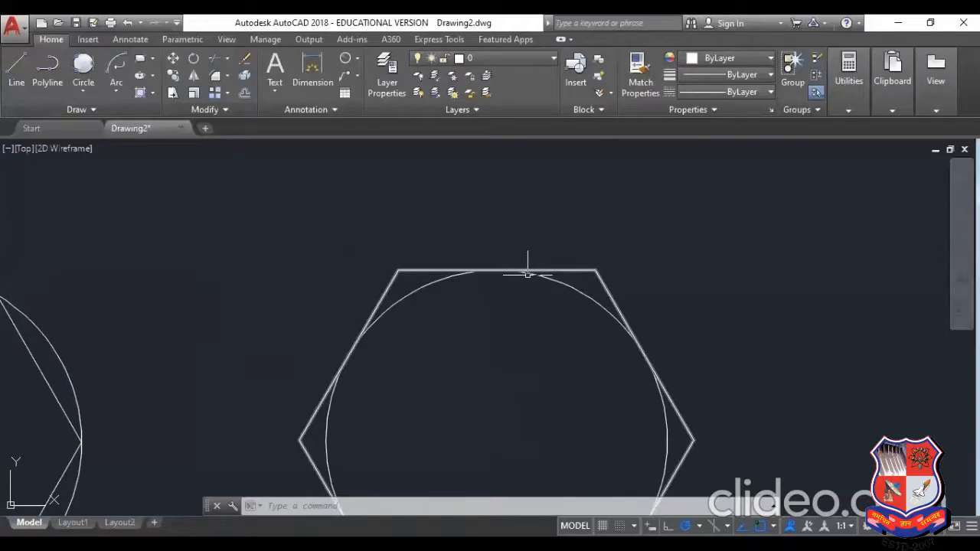
scroll(459, 288, down, 4)
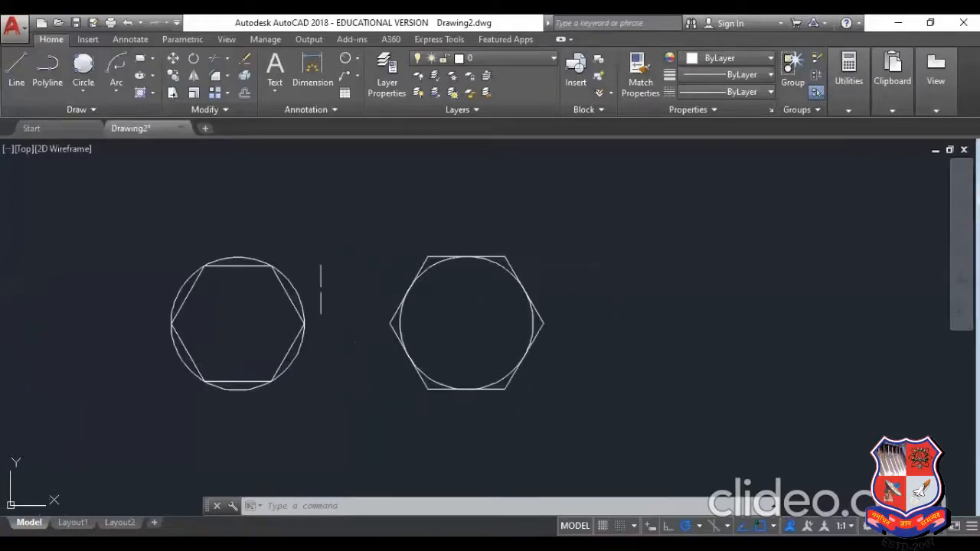
scroll(206, 261, up, 2)
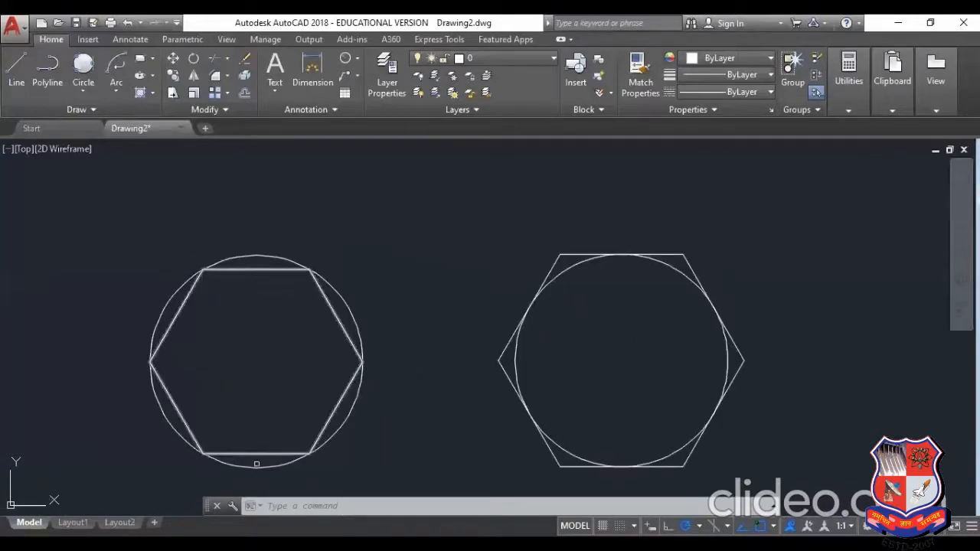
scroll(248, 232, down, 2)
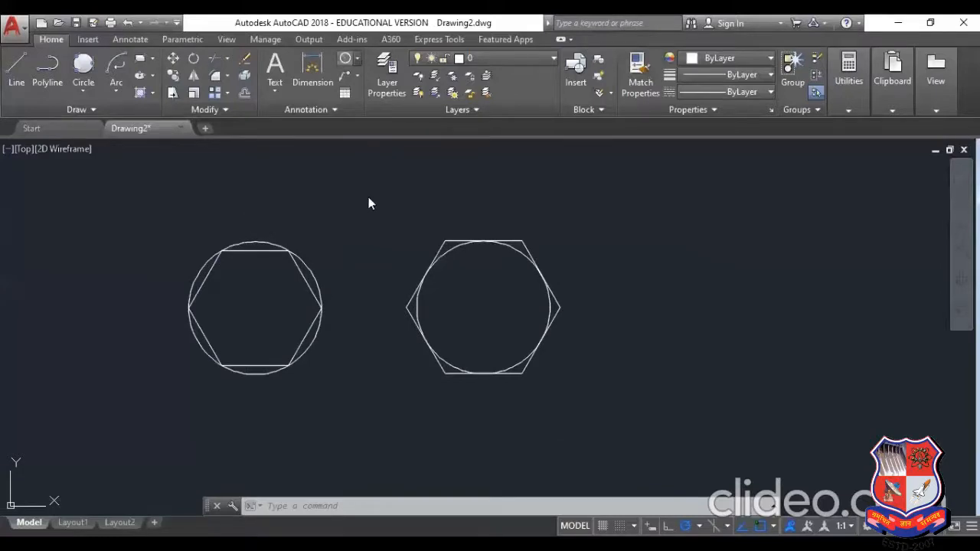
click(356, 59)
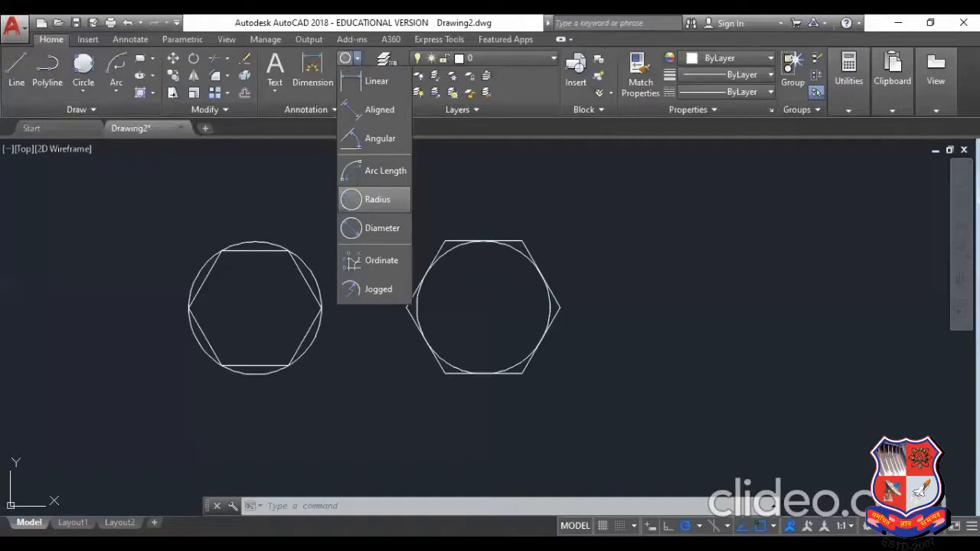
click(375, 199)
click(318, 285)
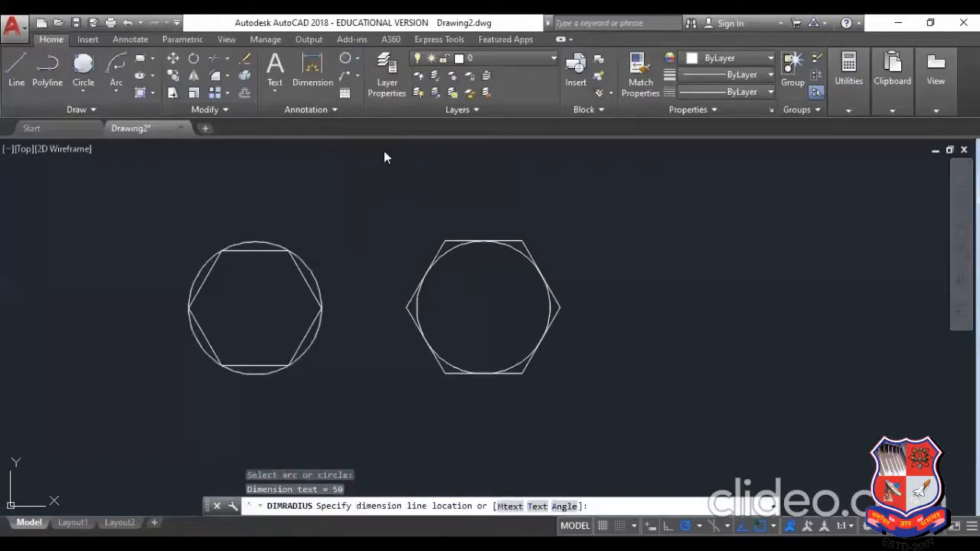
click(328, 260)
key(Return)
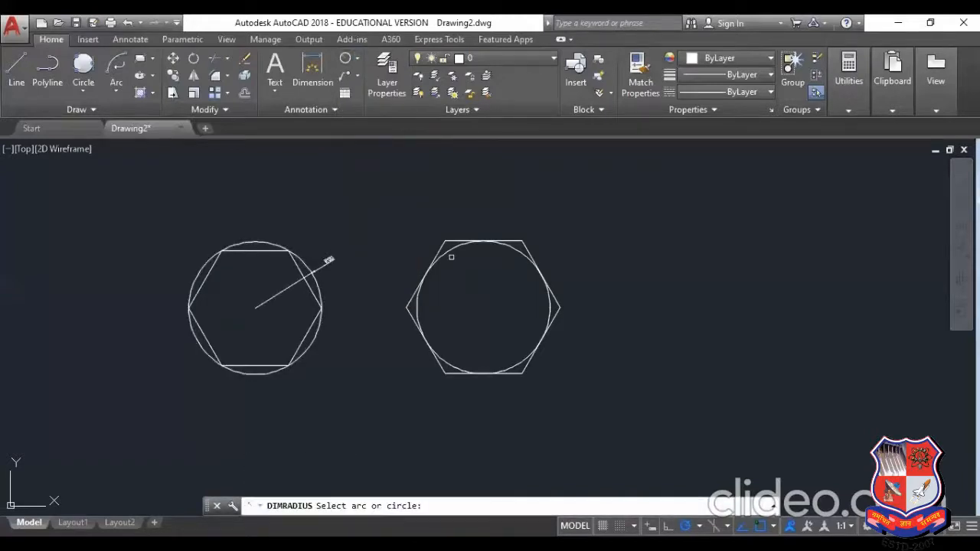
click(450, 258)
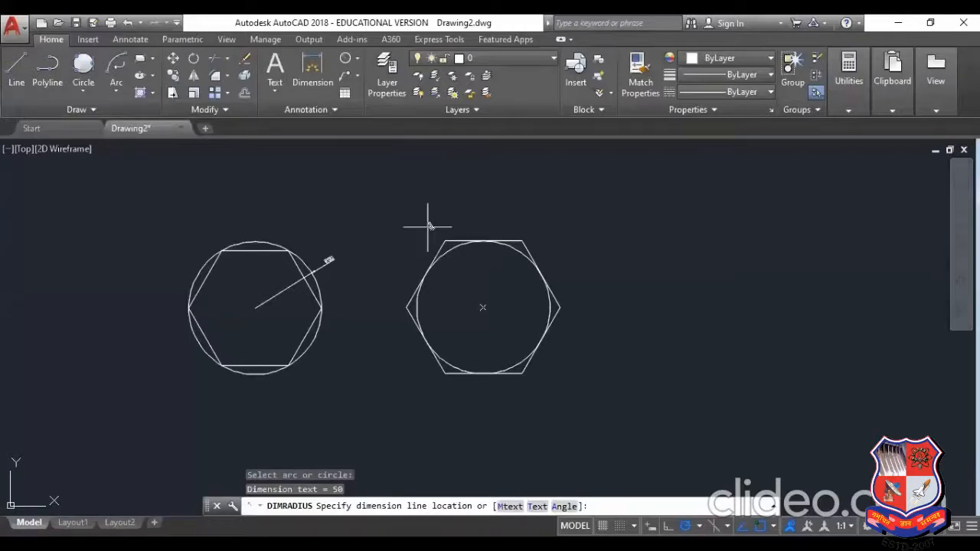
click(407, 207)
Add a linear dimension to the top side of the inscribed hexagon, placed above the circle
scroll(374, 242, up, 2)
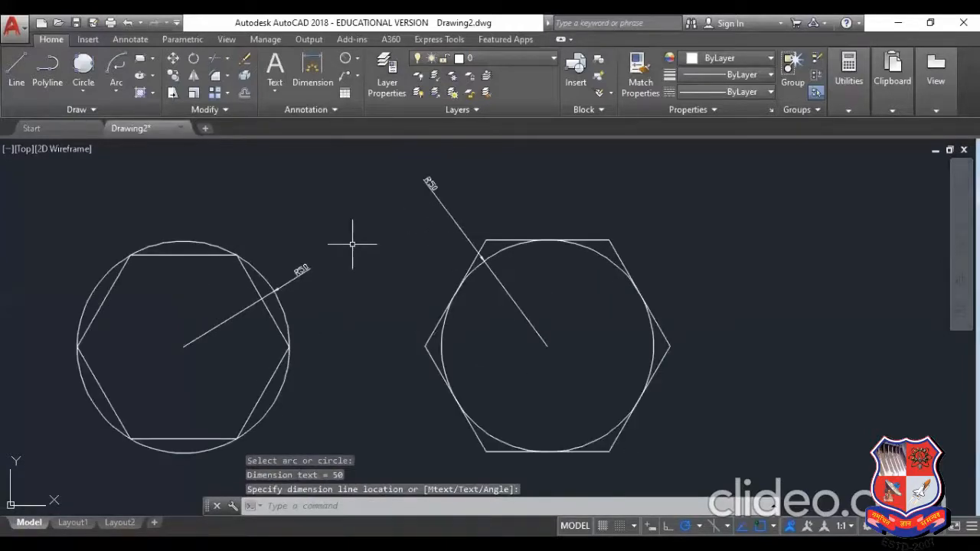
middle_drag(292, 221, 413, 191)
scroll(421, 192, up, 2)
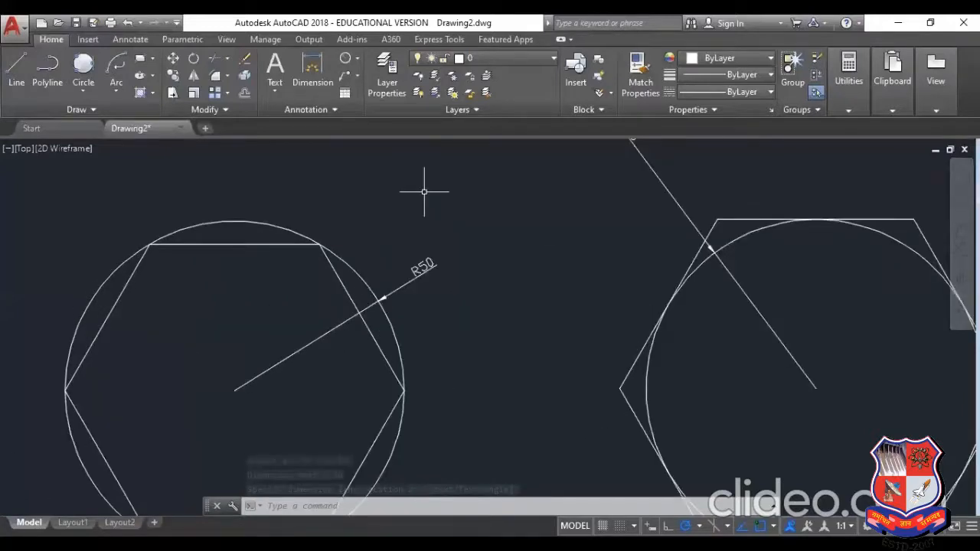
scroll(424, 191, down, 2)
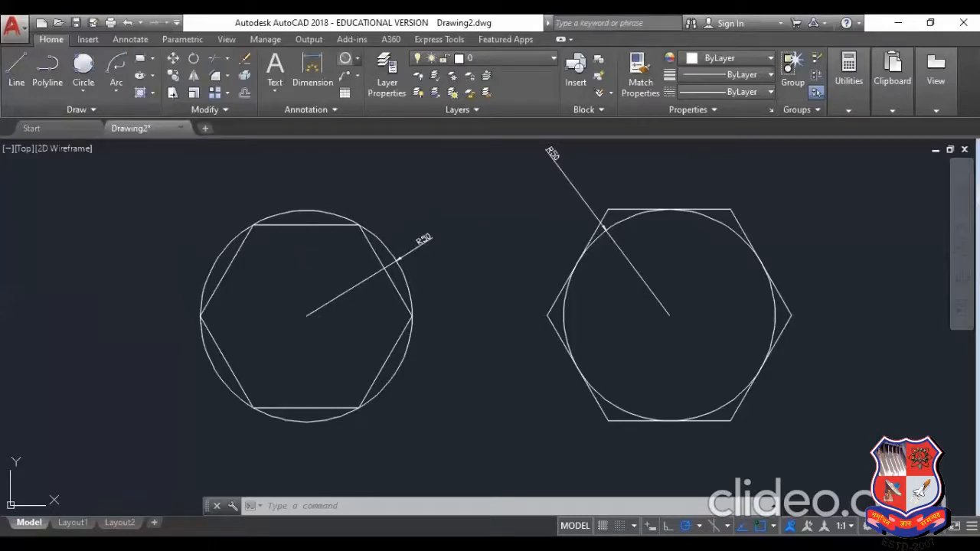
click(356, 58)
click(376, 81)
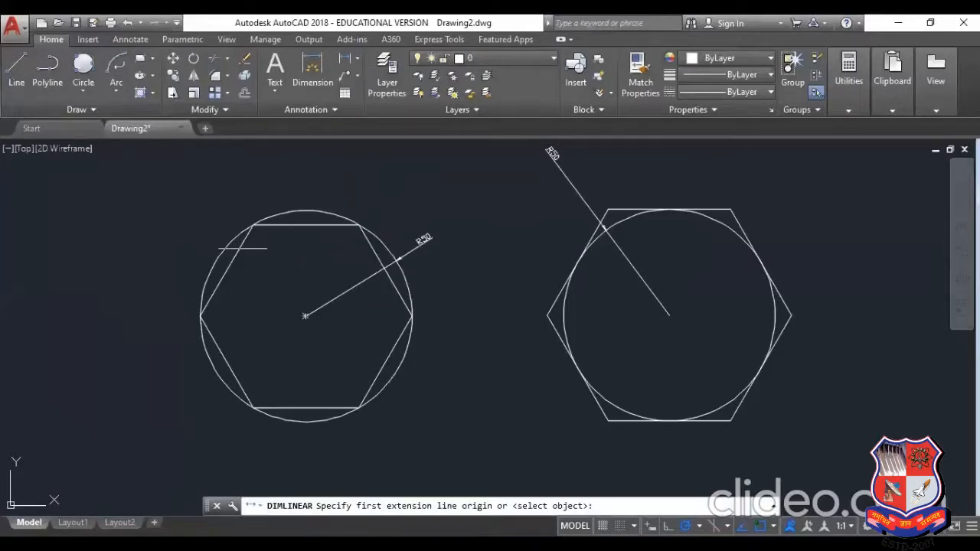
click(252, 224)
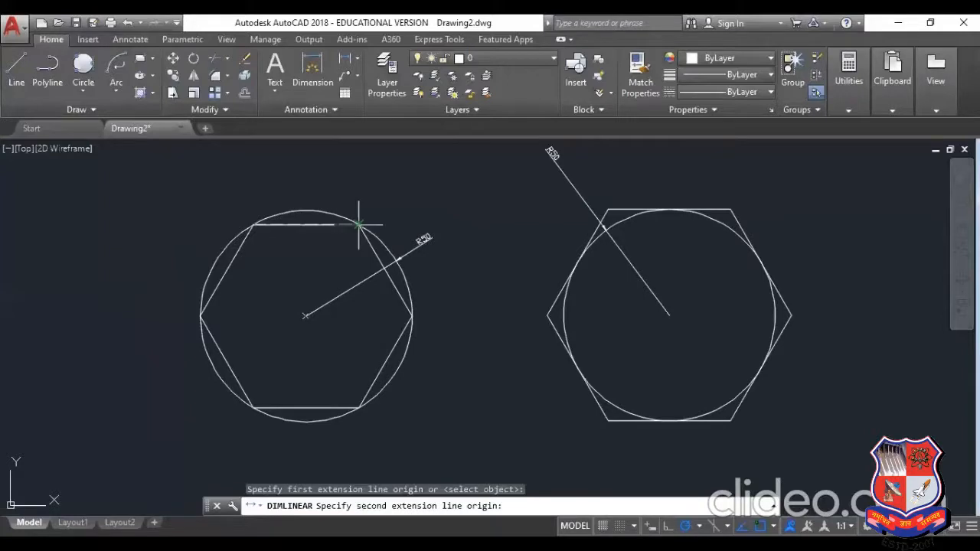
click(359, 224)
click(314, 186)
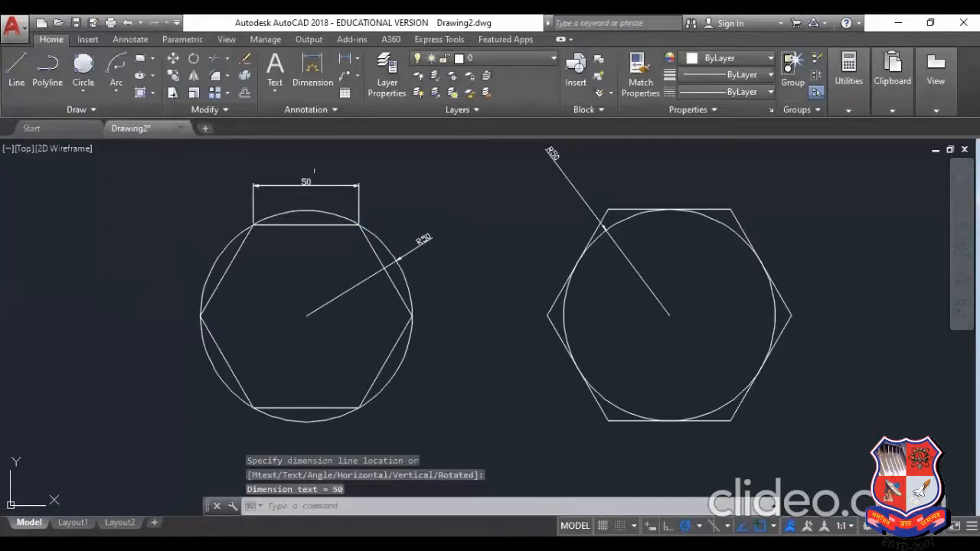
scroll(313, 171, up, 2)
scroll(316, 145, down, 2)
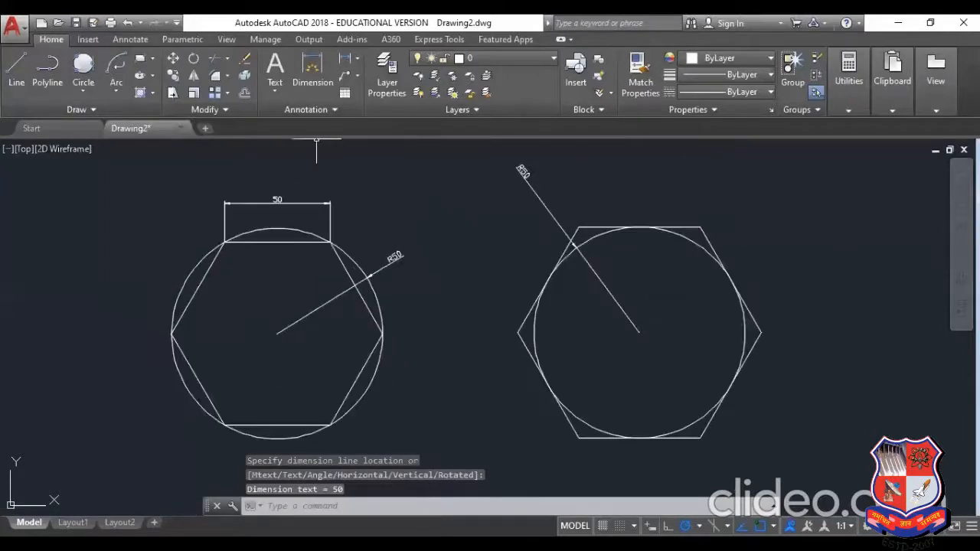
Add a linear dimension to the top side of the circumscribed hexagon, placed above it
key(Return)
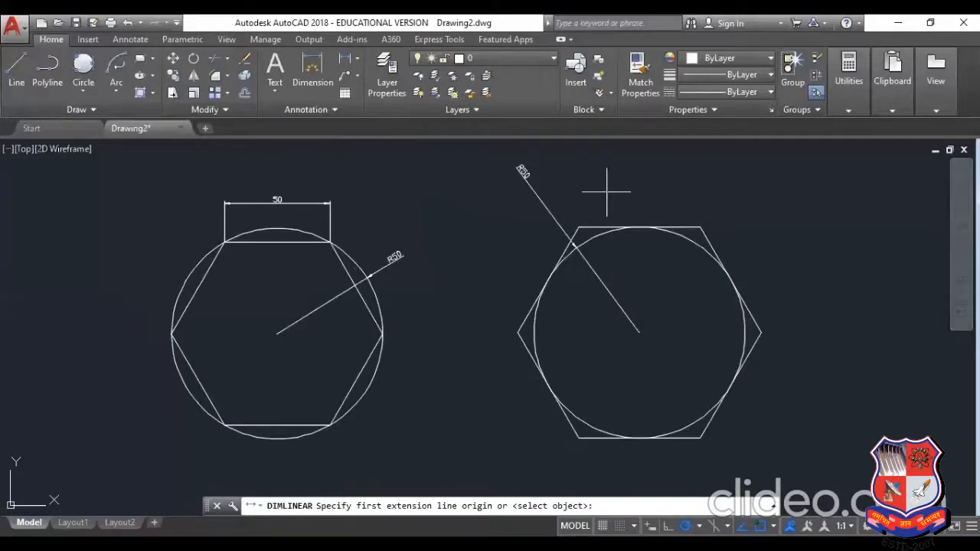
click(700, 227)
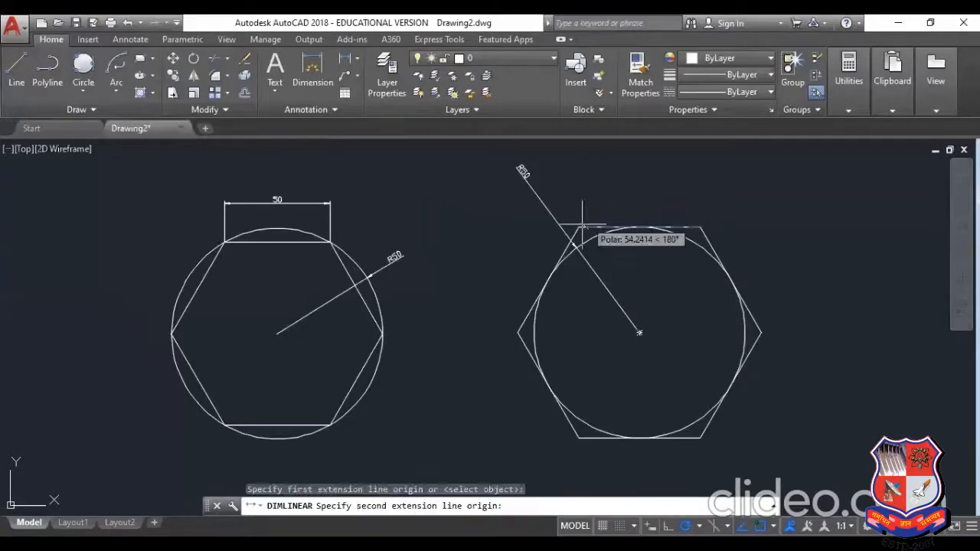
click(581, 227)
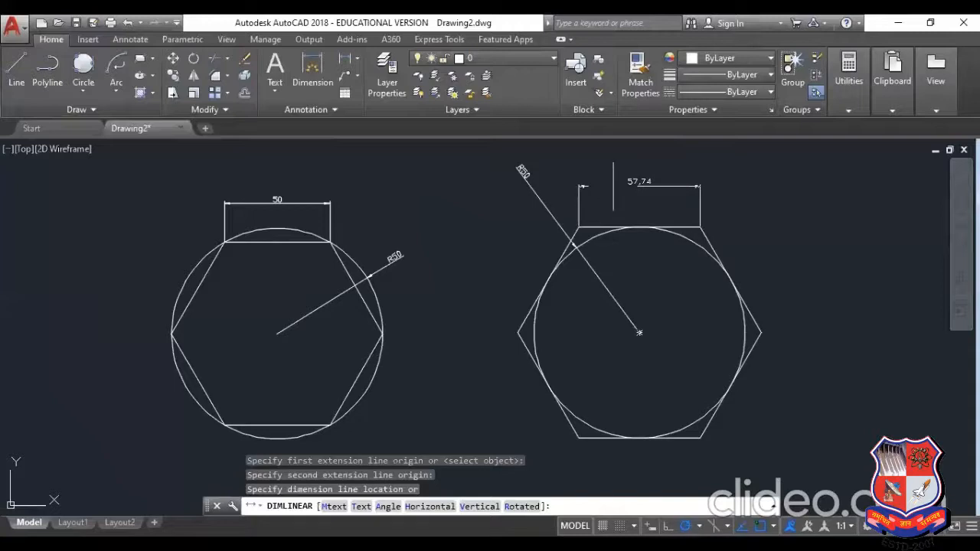
click(613, 186)
scroll(613, 186, up, 2)
scroll(613, 186, down, 2)
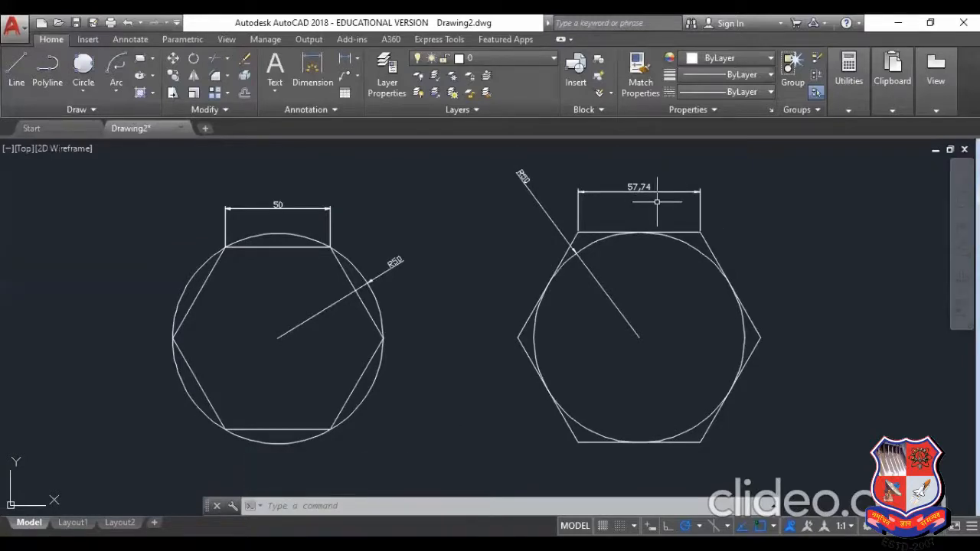
Draw a six-sided polygon by its edge in the empty space beside the circumscribed hexagon, with a horizontal edge length of 65
click(521, 194)
scroll(393, 212, down, 2)
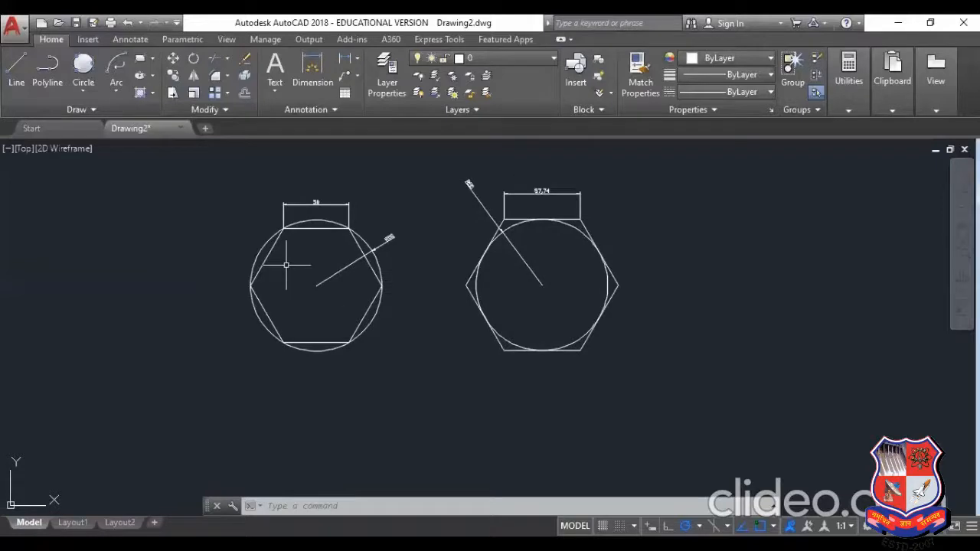
middle_drag(653, 304, 516, 323)
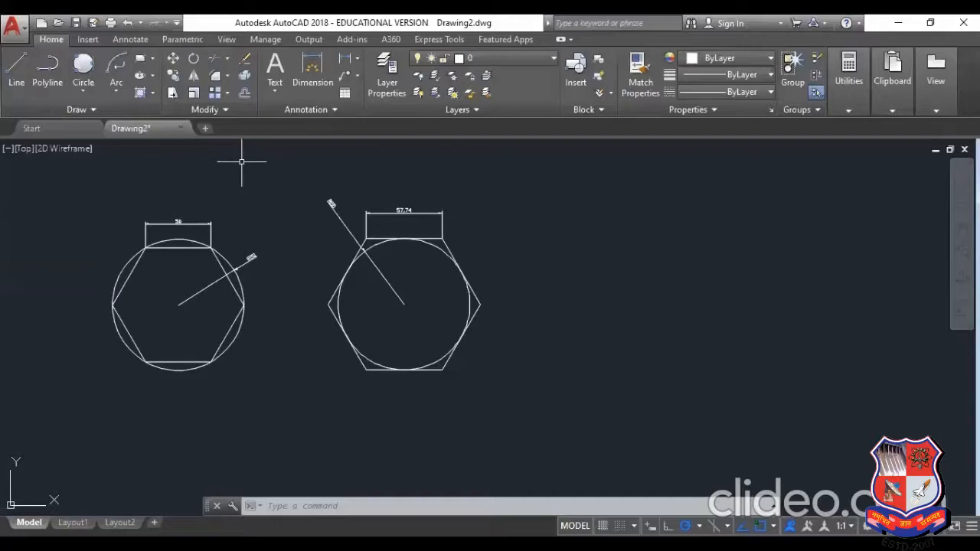
text(POL)
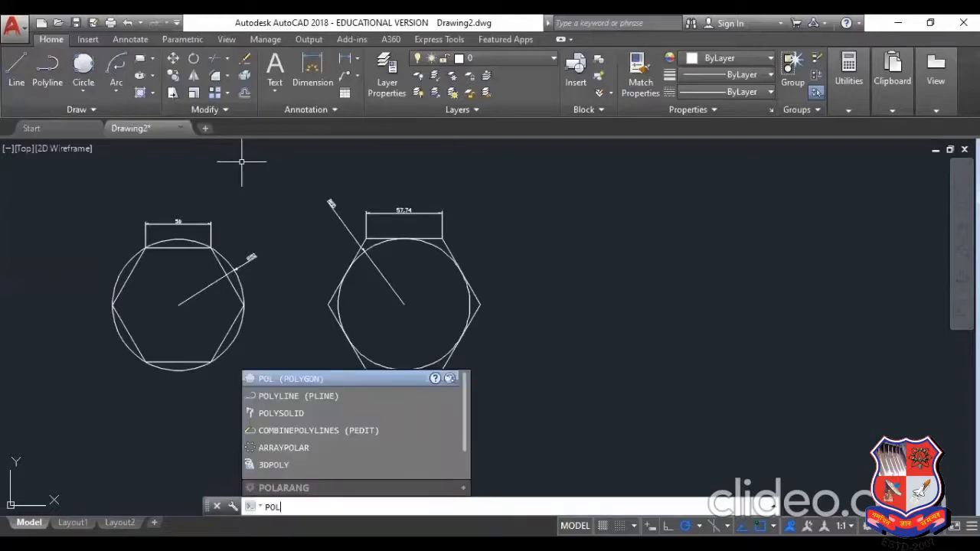
key(Return)
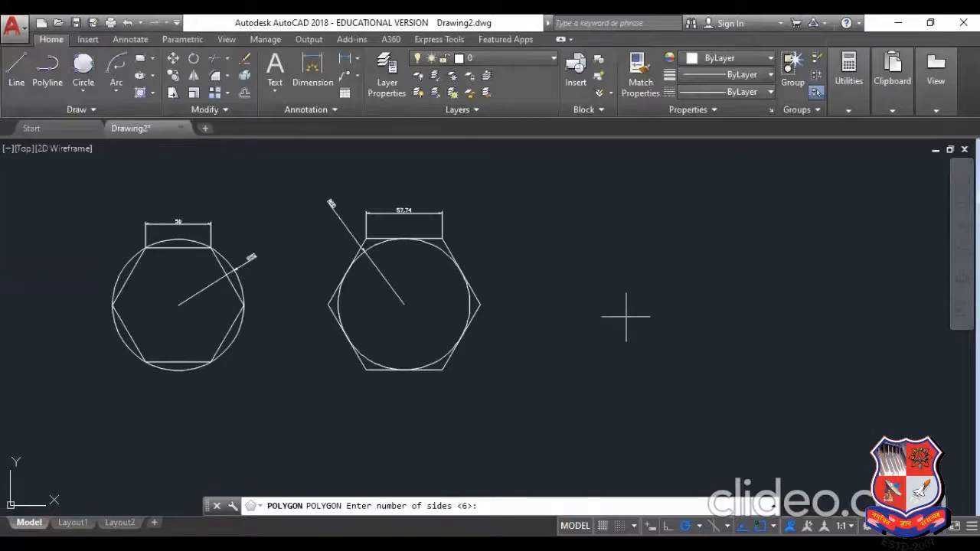
text(6)
key(Return)
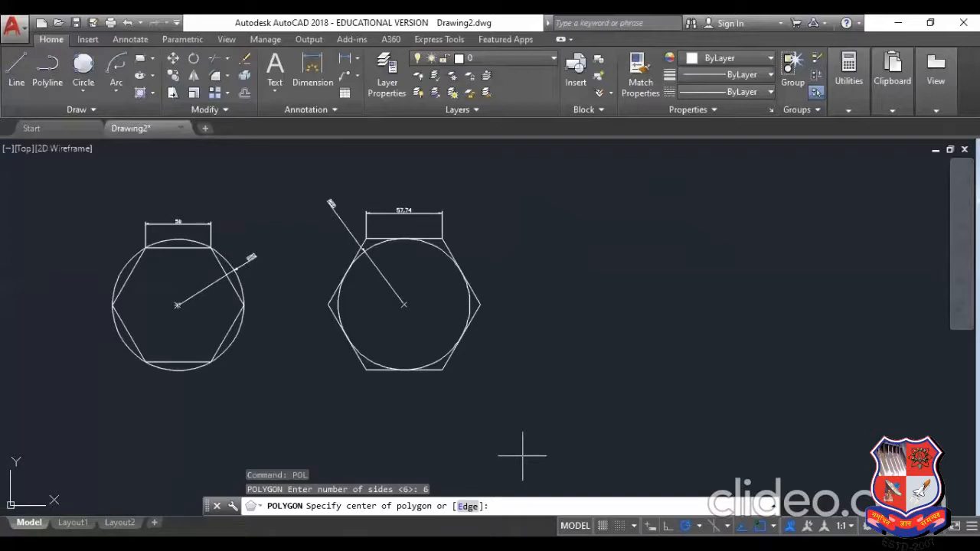
click(467, 506)
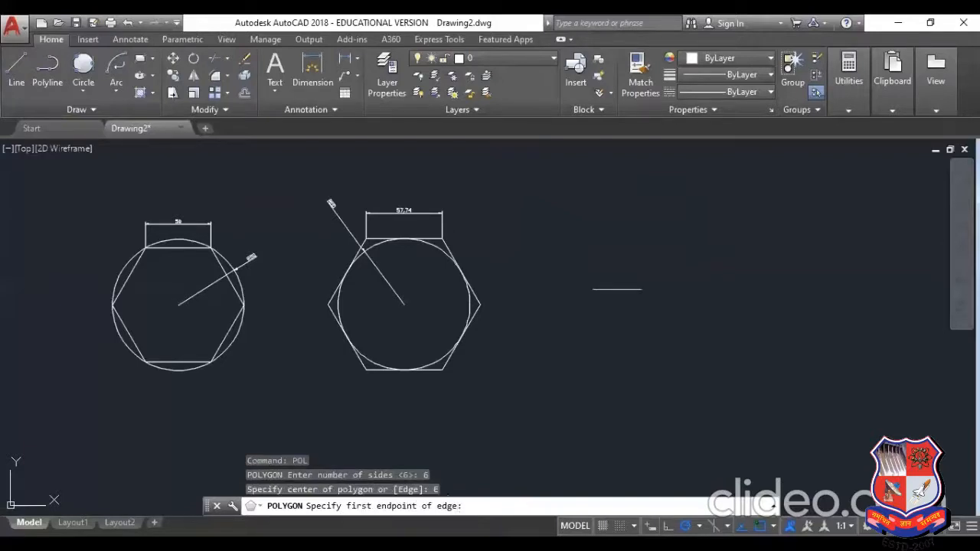
click(600, 248)
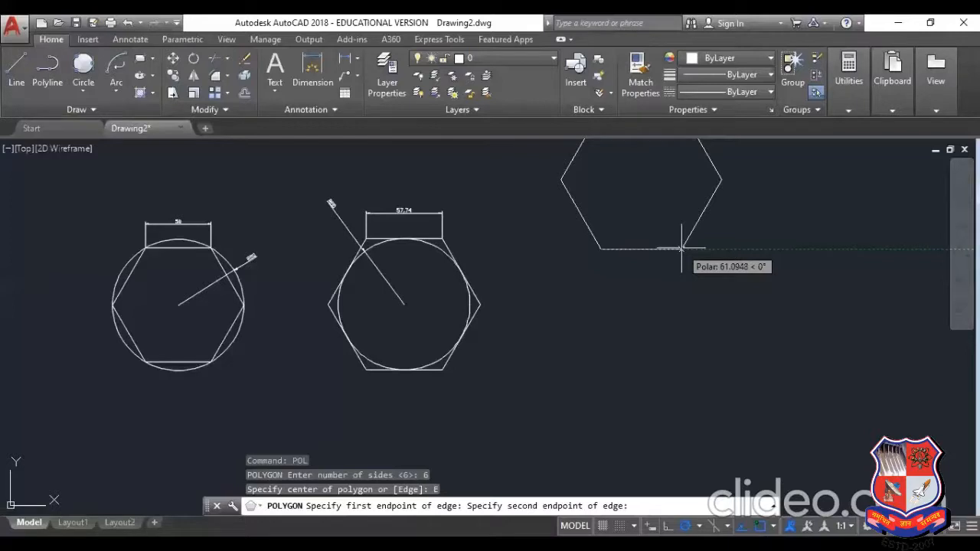
text(65)
key(Return)
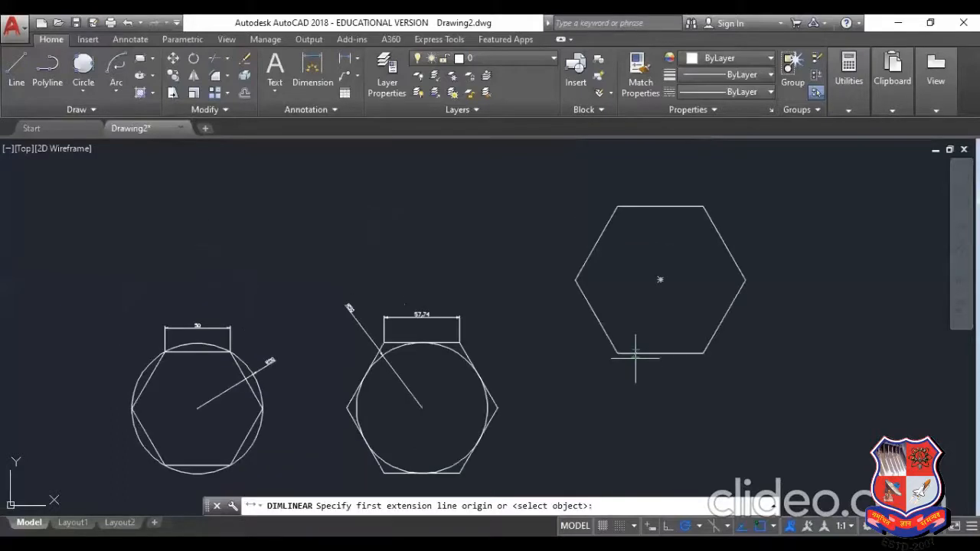
Add a linear dimension below the bottom edge of the hexagon drawn by its edge
click(635, 355)
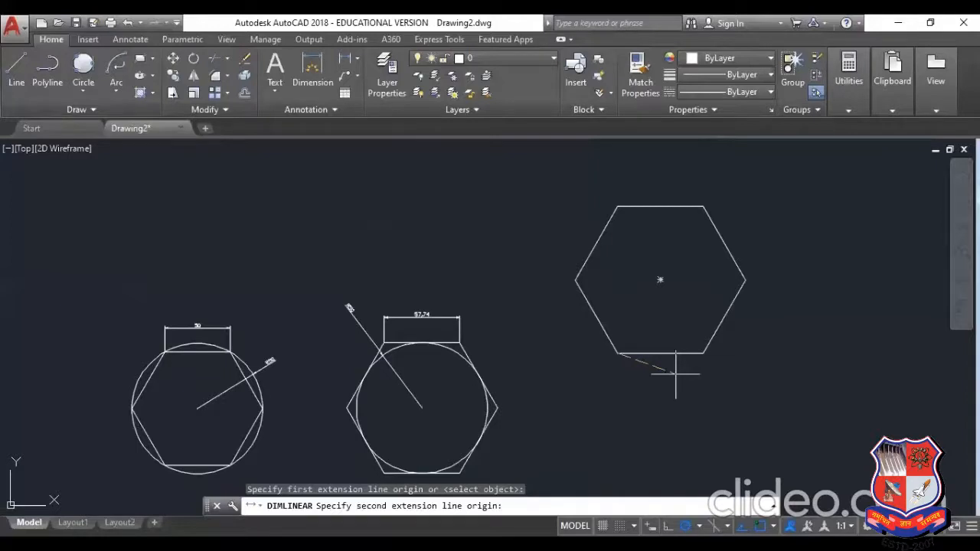
click(703, 354)
click(676, 372)
scroll(677, 368, up, 2)
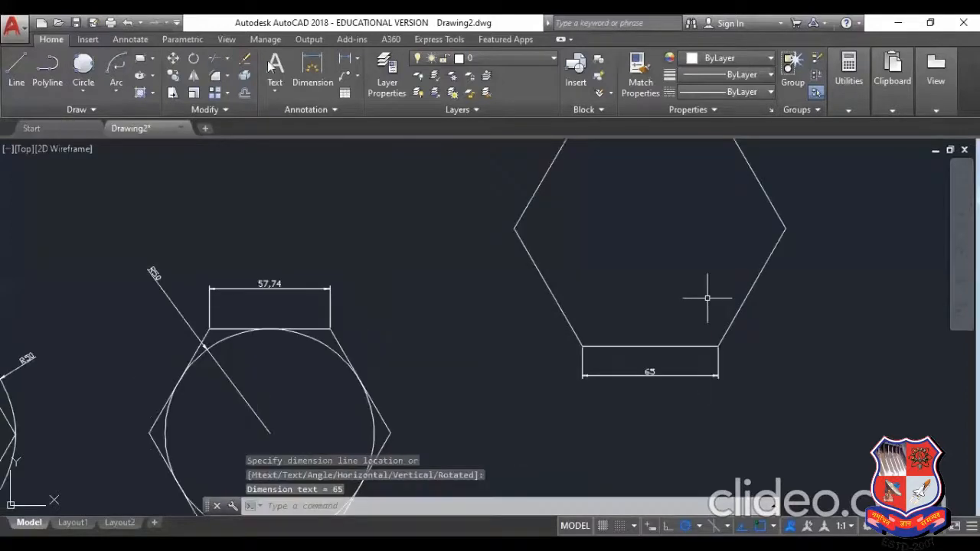
Add an aligned dimension to the upper-right sloping side of the third hexagon, placed outside the shape
middle_drag(707, 297, 647, 395)
click(344, 61)
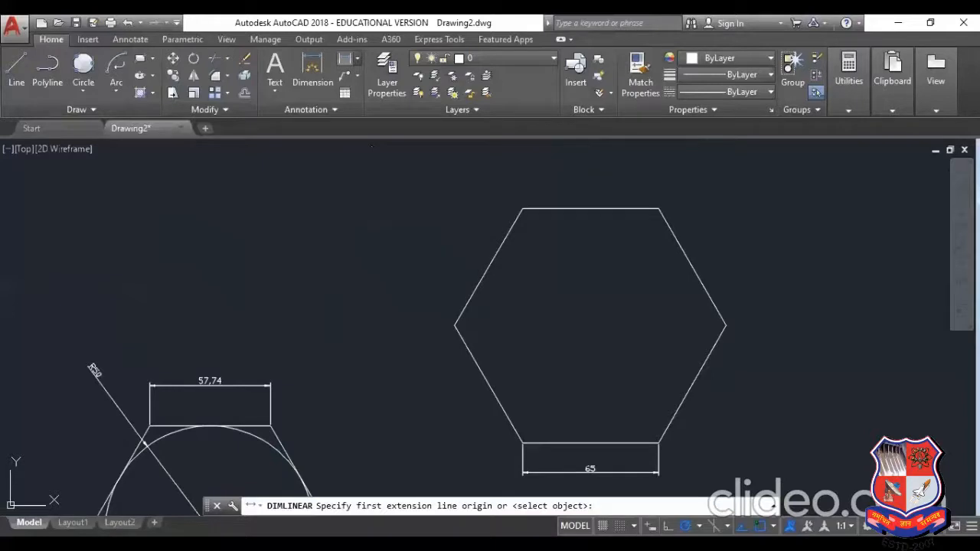
click(364, 104)
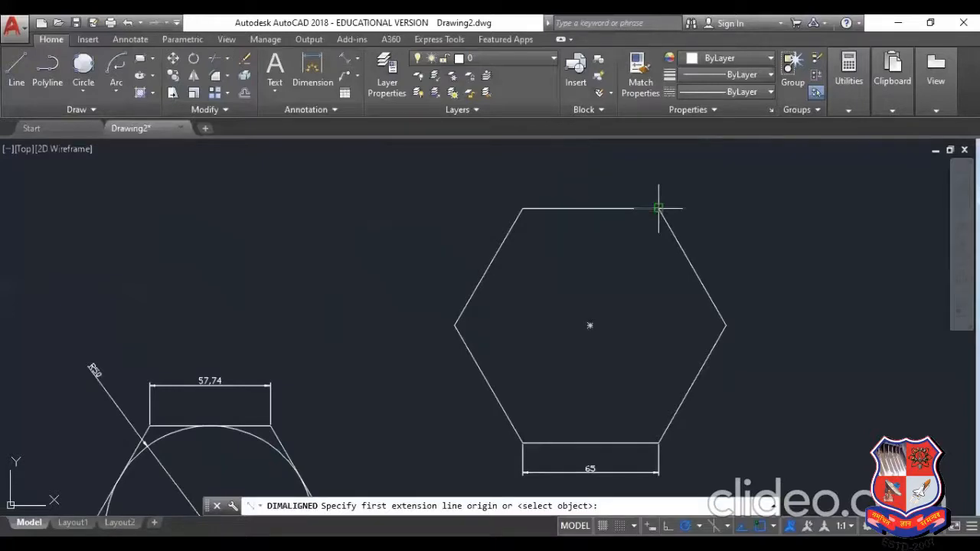
click(659, 207)
click(725, 325)
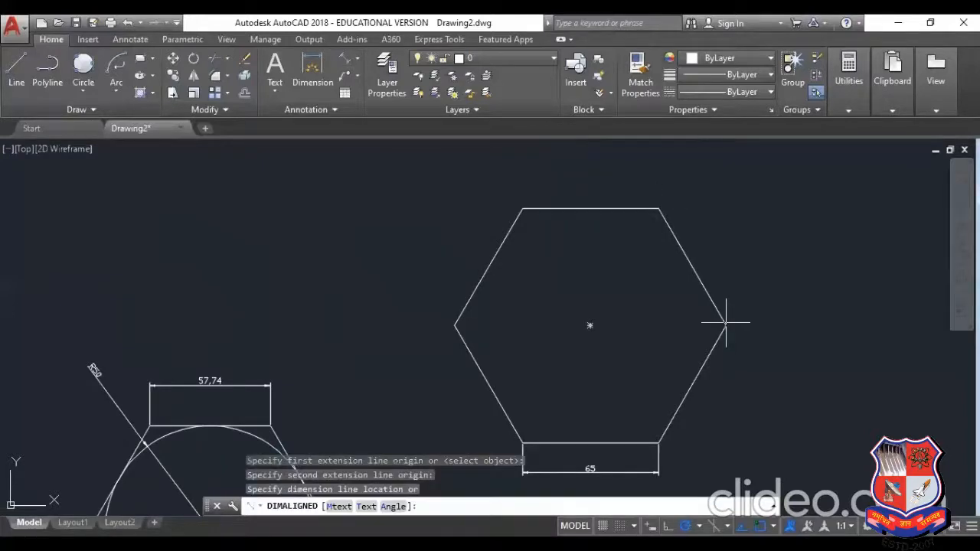
click(725, 228)
scroll(729, 227, up, 4)
scroll(676, 251, down, 4)
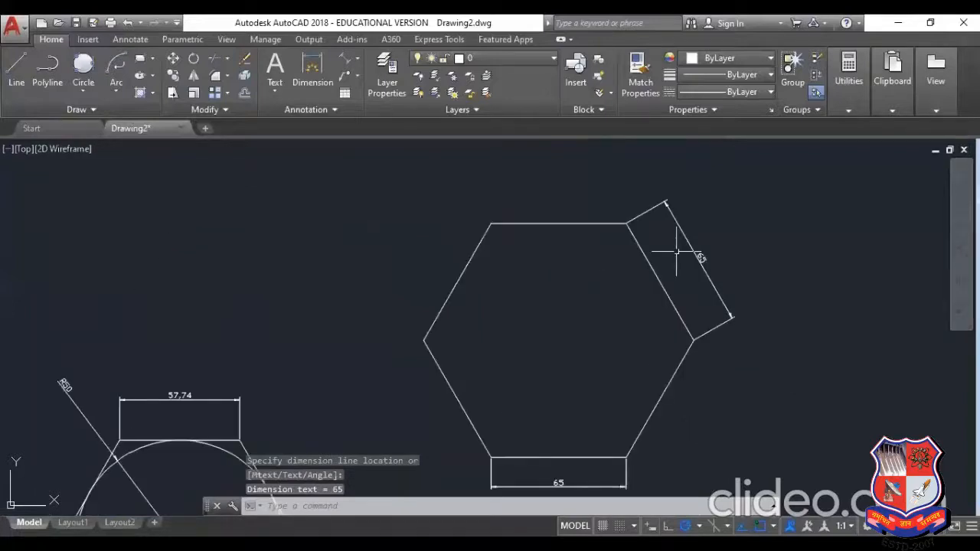
Erase all hexagons, circles and dimensions from the drawing
scroll(676, 251, down, 3)
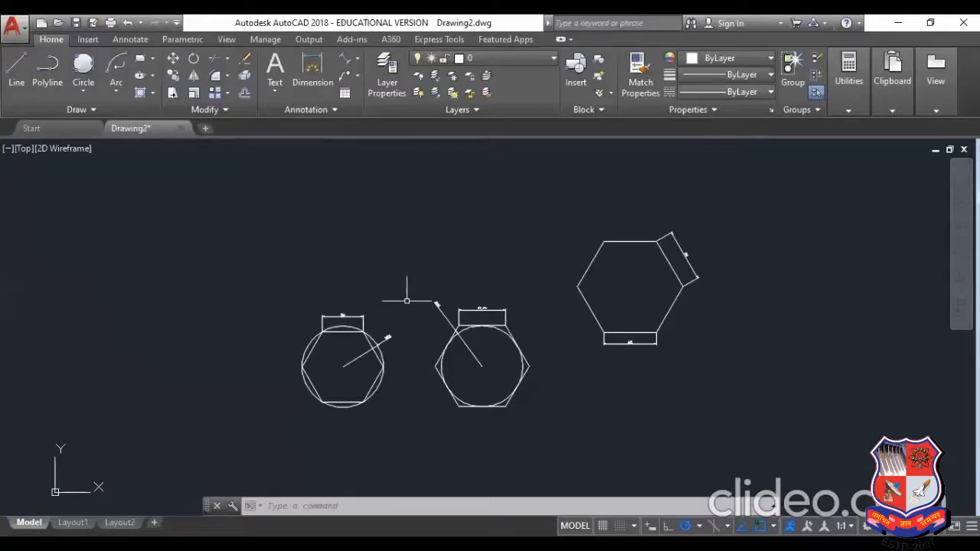
click(211, 154)
click(676, 412)
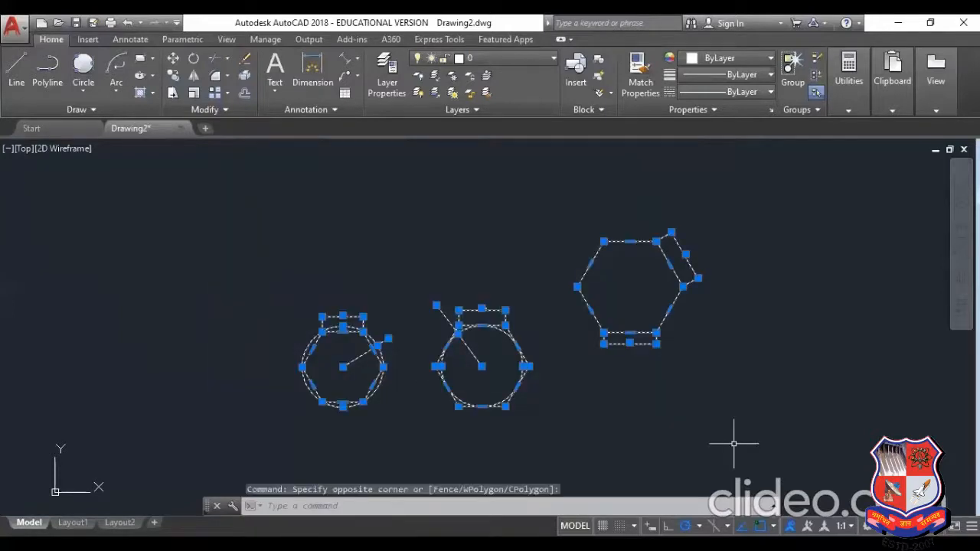
key(Delete)
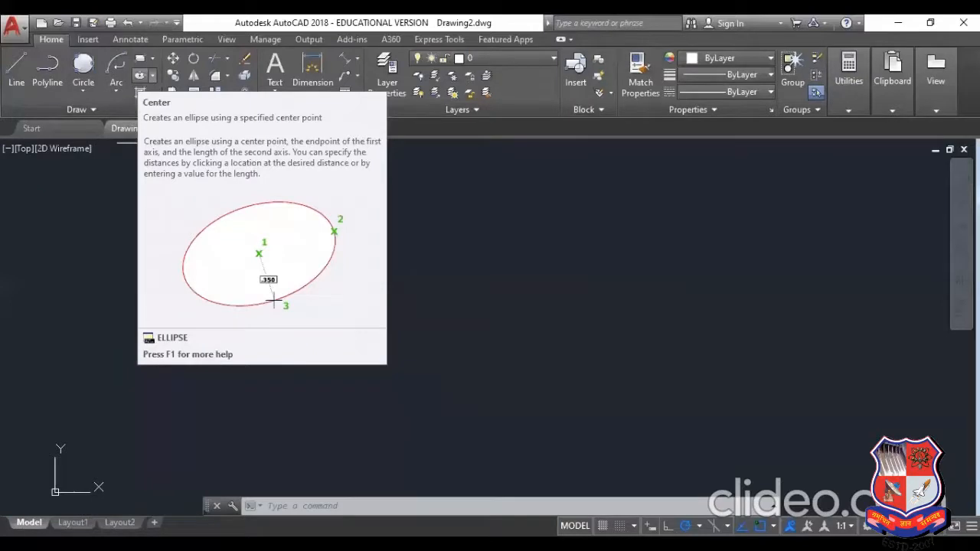
Draw a horizontal line 300 long in the empty drawing area
click(484, 314)
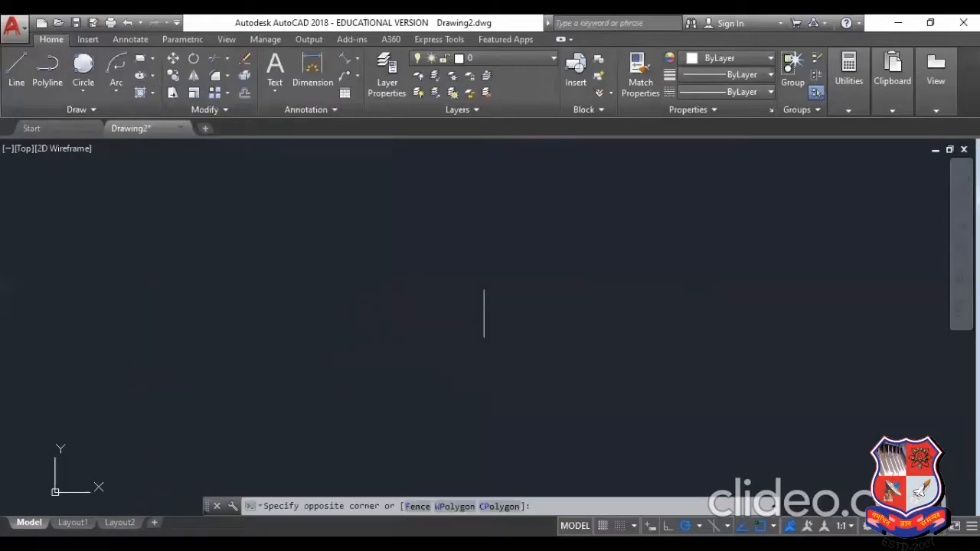
click(391, 246)
scroll(391, 245, down, 3)
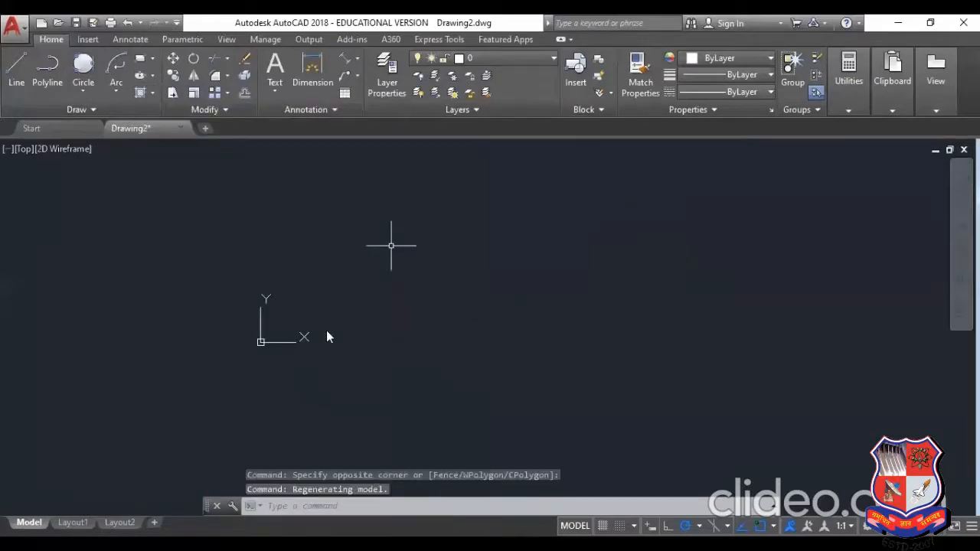
text(L)
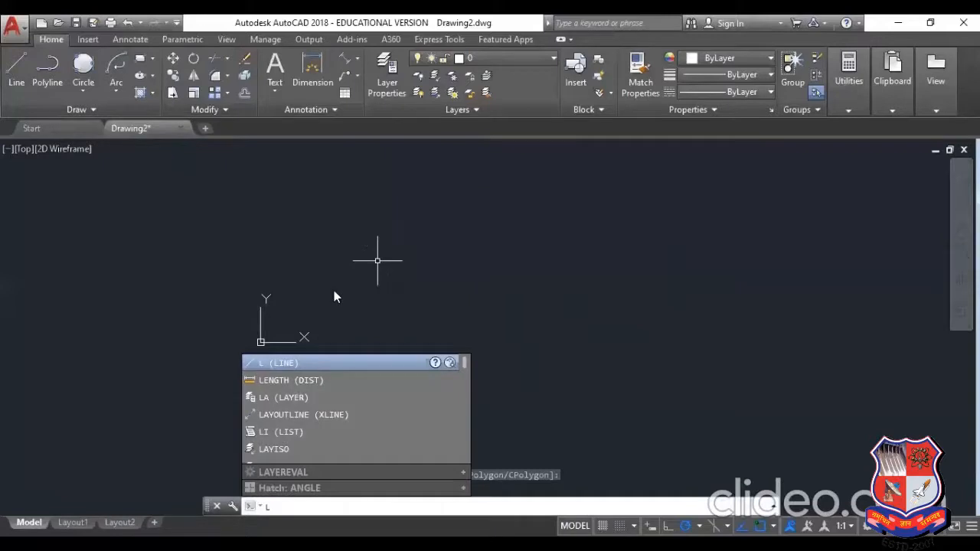
key(Return)
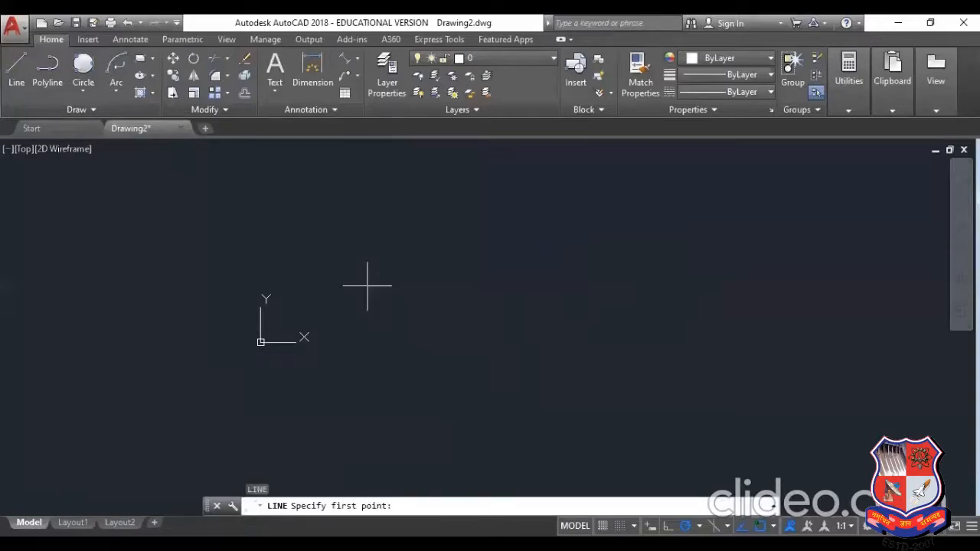
click(368, 285)
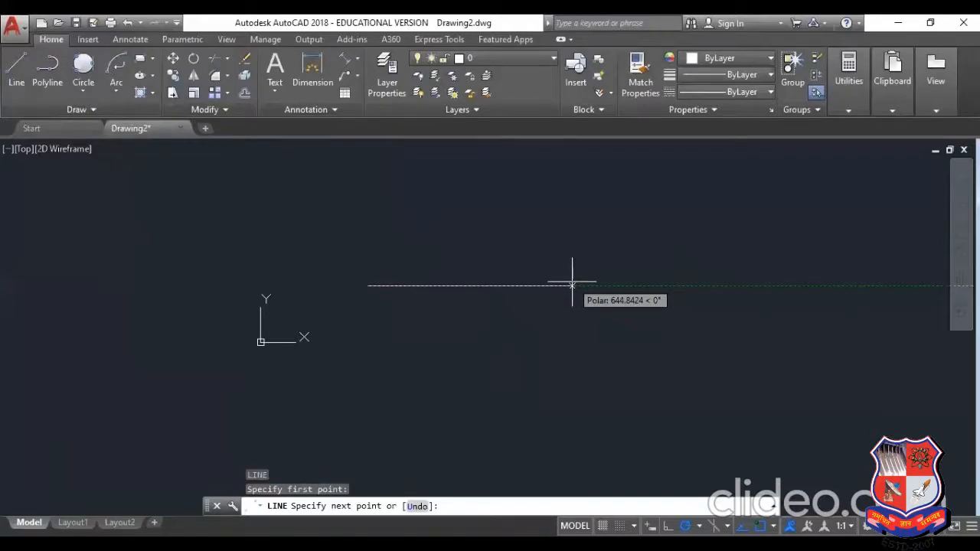
text(300)
key(Return)
key(Return)
scroll(360, 267, up, 4)
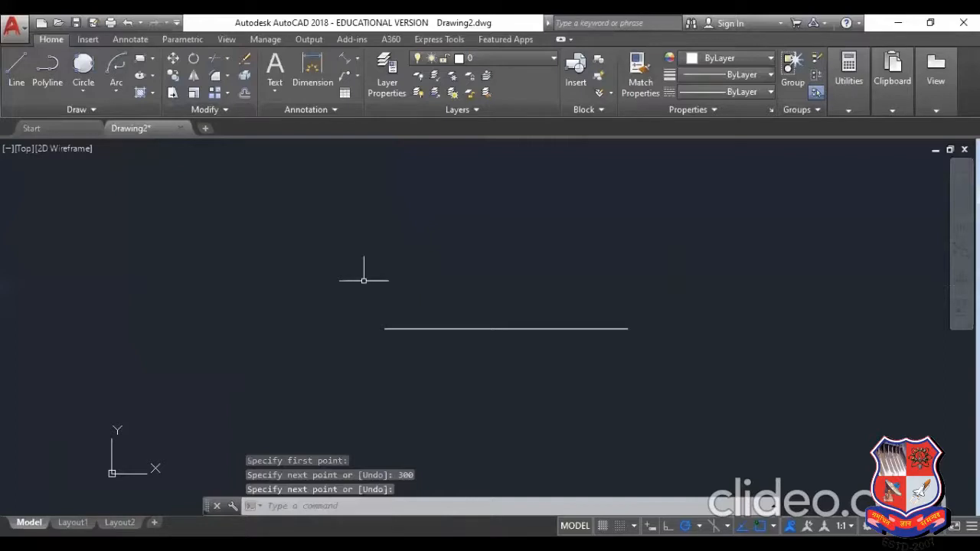
Draw a vertical line 50 long upward from the midpoint of the horizontal line
text(l)
key(Return)
click(506, 329)
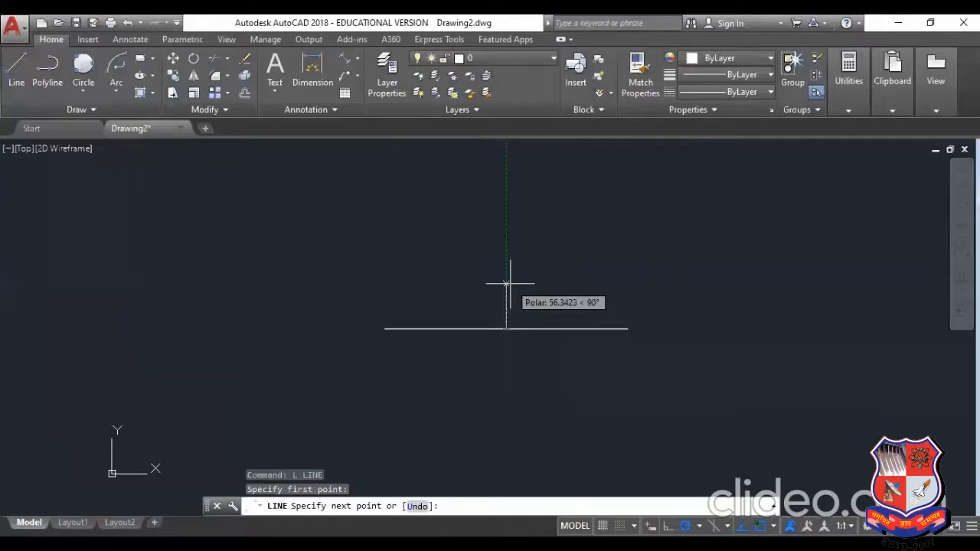
text(56)
key(Return)
key(Escape)
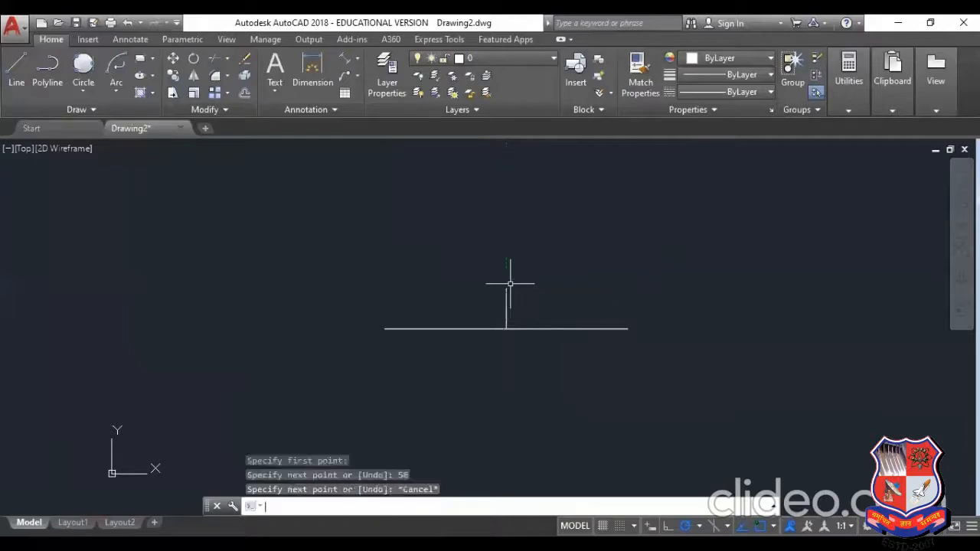
Draw an ellipse by center at the horizontal line's midpoint, through its right end and the upper end of the vertical line
click(153, 76)
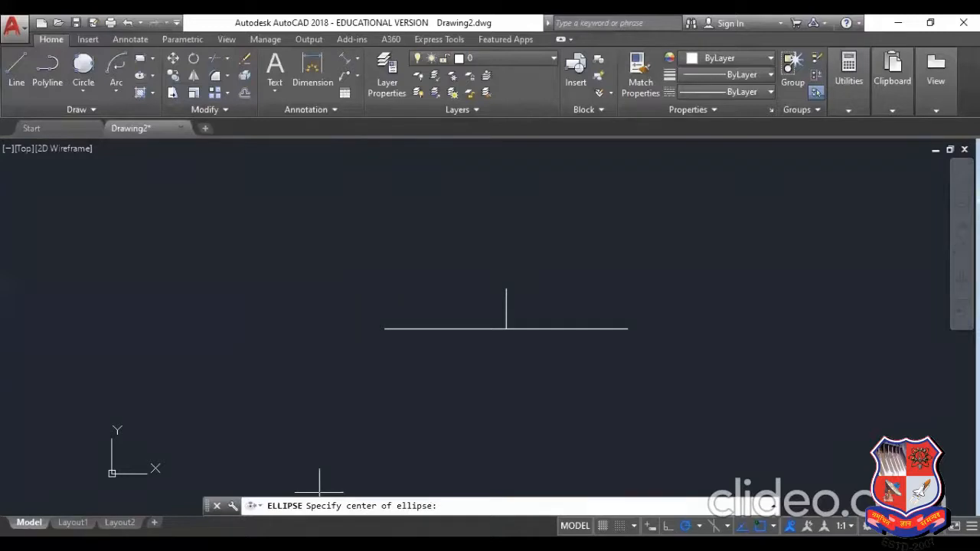
click(505, 329)
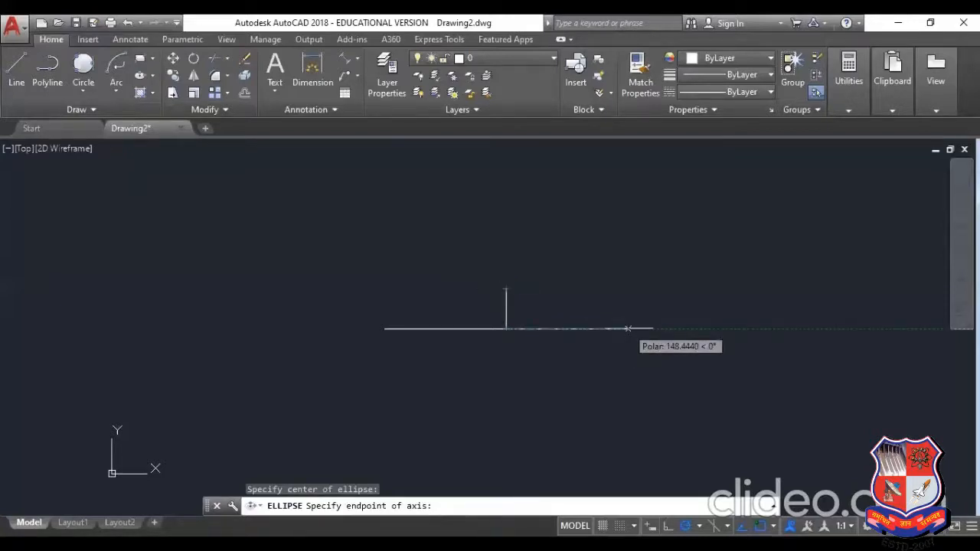
click(626, 329)
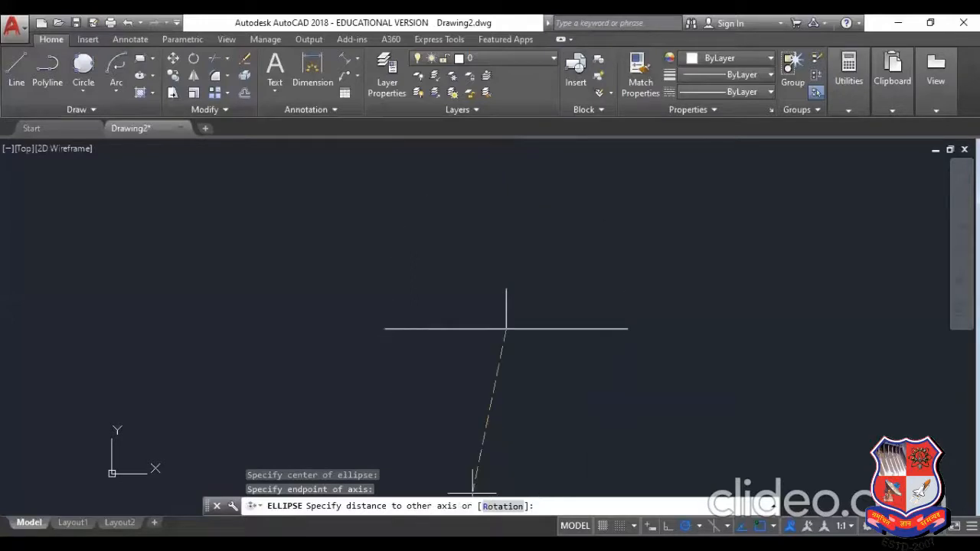
click(506, 289)
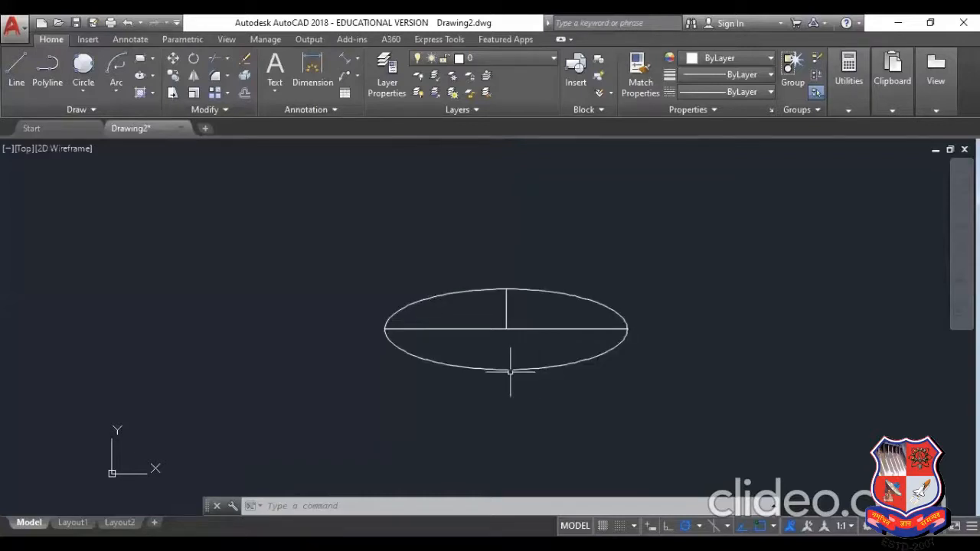
Erase the center-based ellipse, keeping the two axis lines
click(591, 395)
click(534, 353)
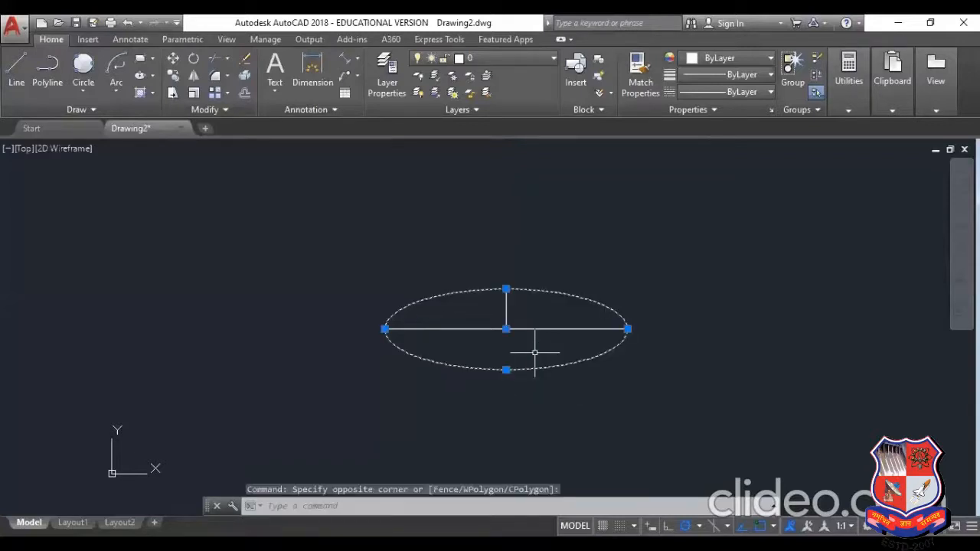
key(Delete)
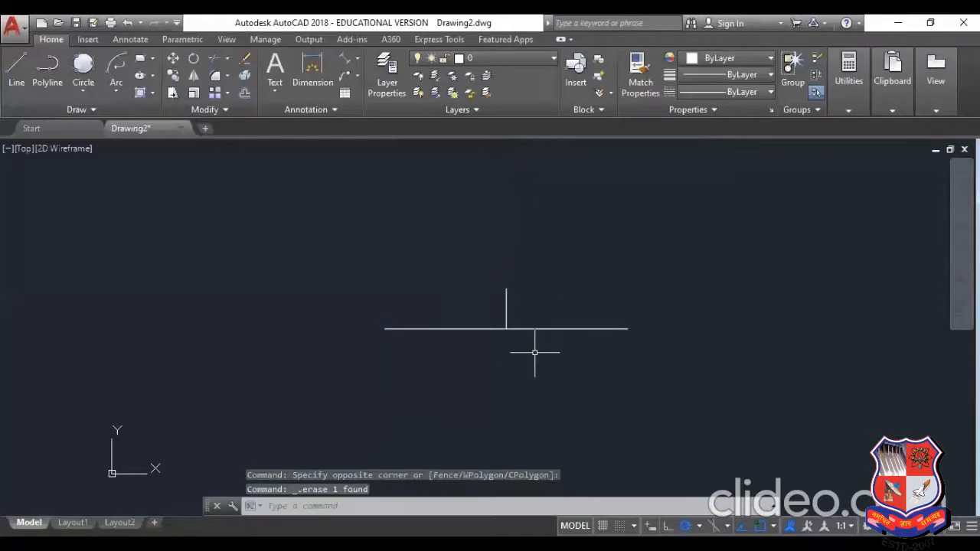
Draw an ellipse with the Axis, End method, using the horizontal line's two ends and the vertical line's upper end
click(153, 76)
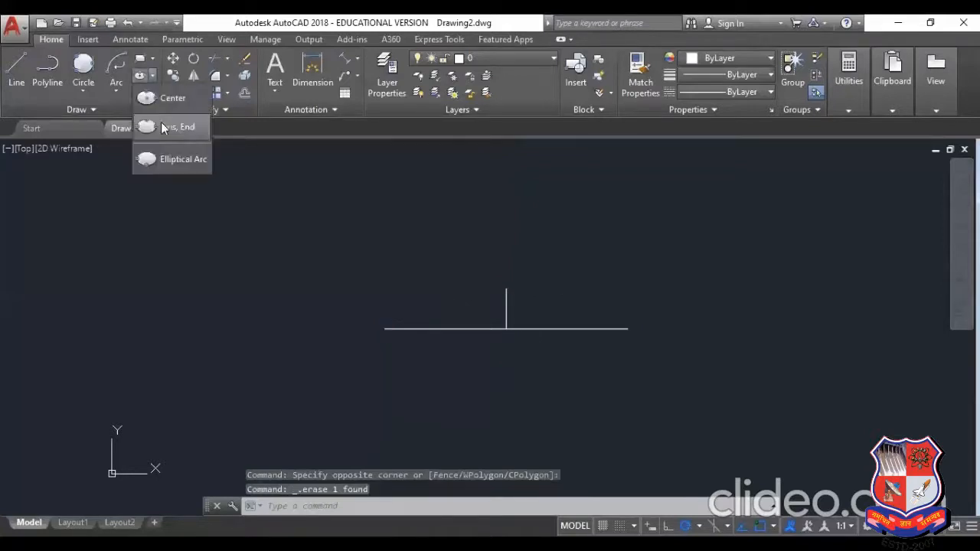
click(161, 125)
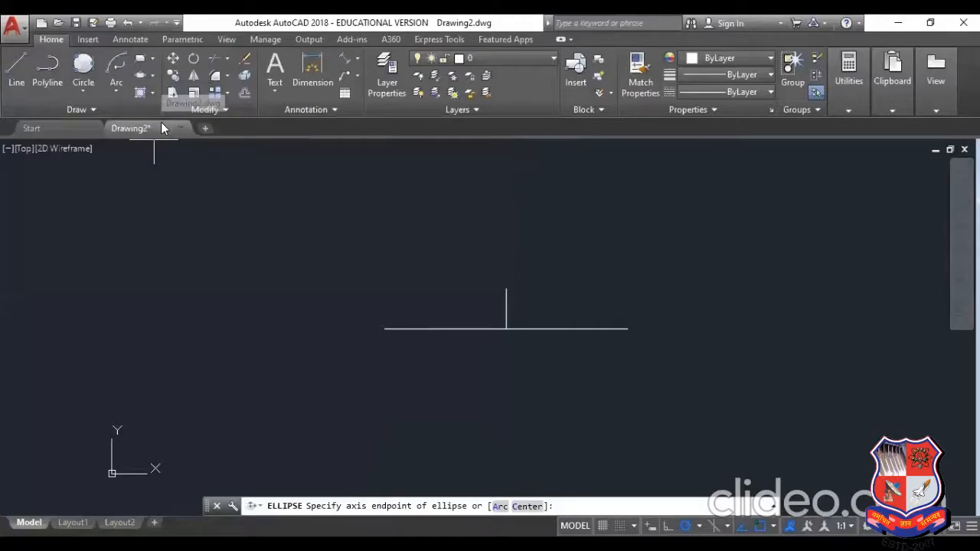
mouse_move(161, 123)
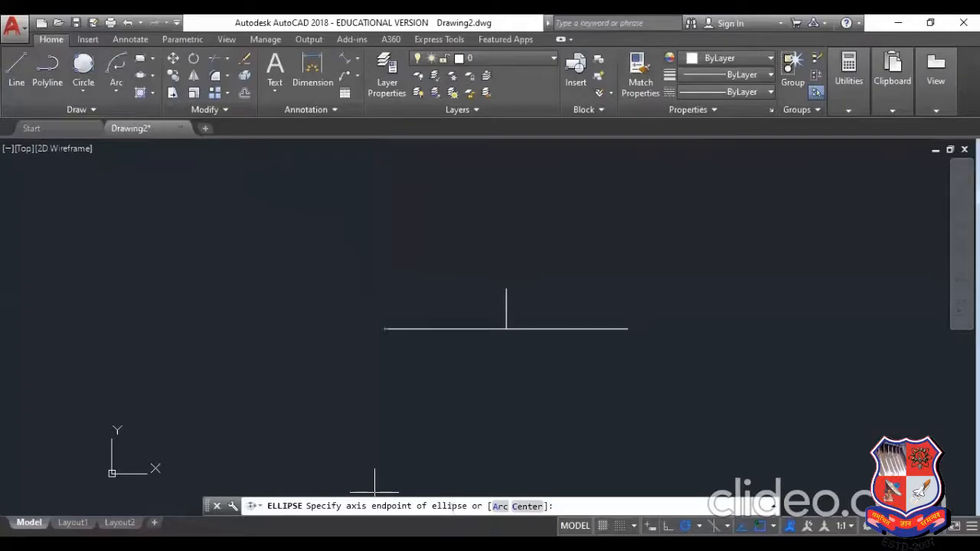
click(384, 329)
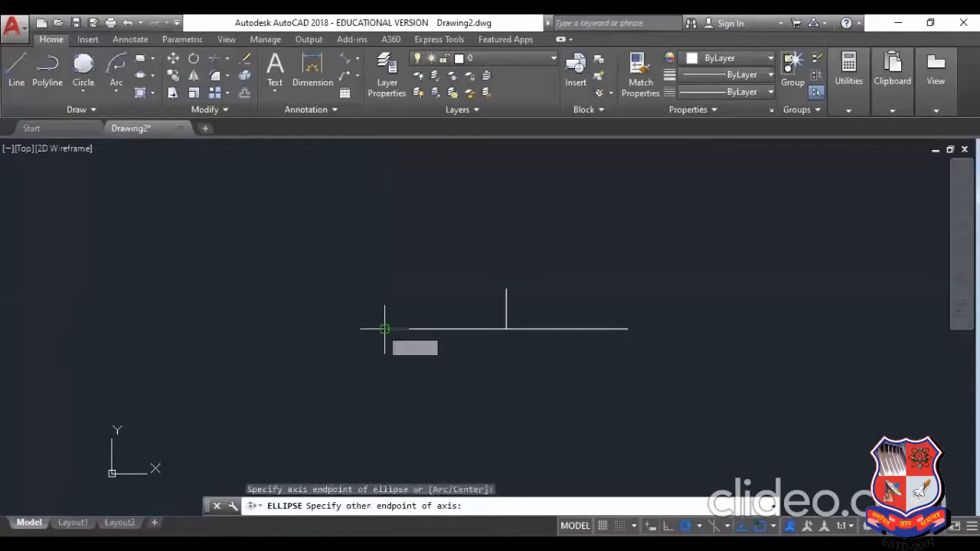
click(627, 328)
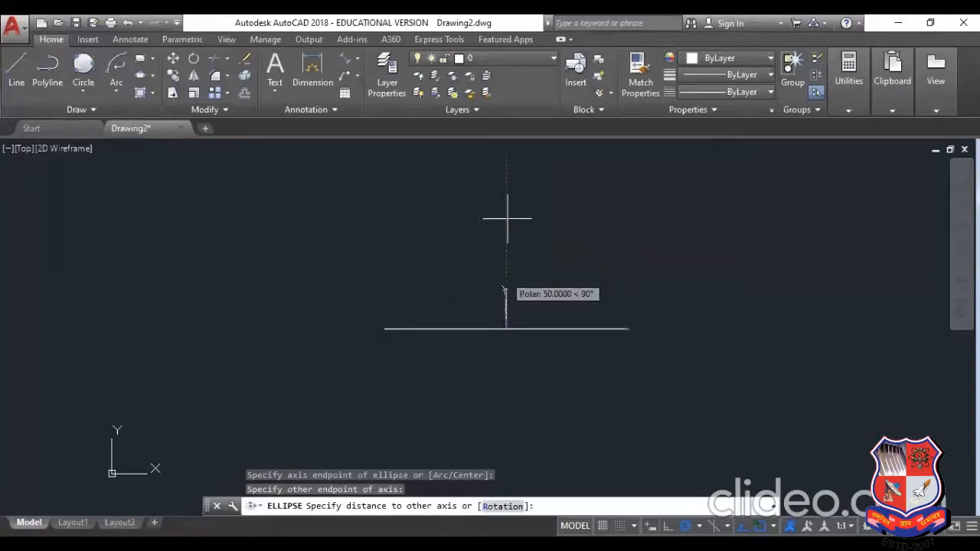
click(506, 288)
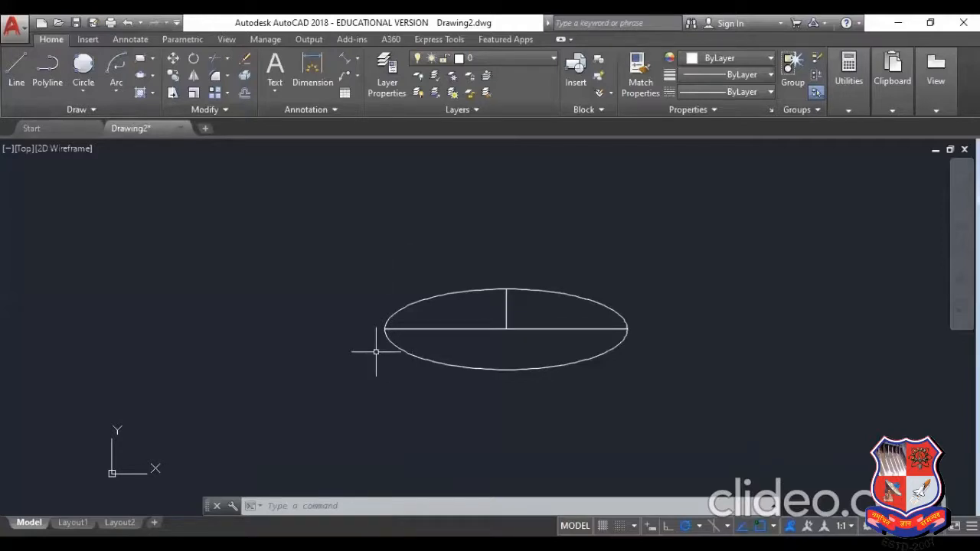
Erase the ellipse drawn from its axis endpoints, keeping the two axis lines
click(562, 381)
click(538, 360)
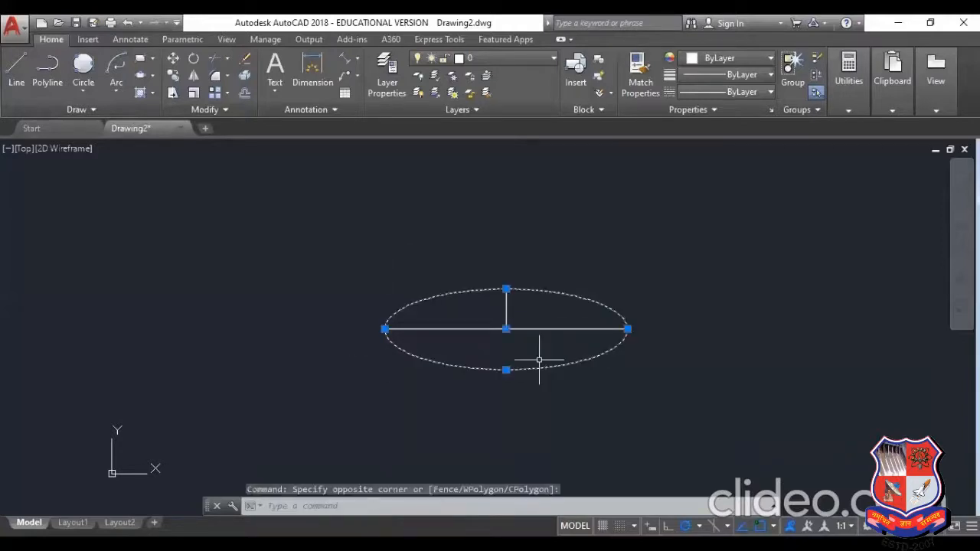
key(Delete)
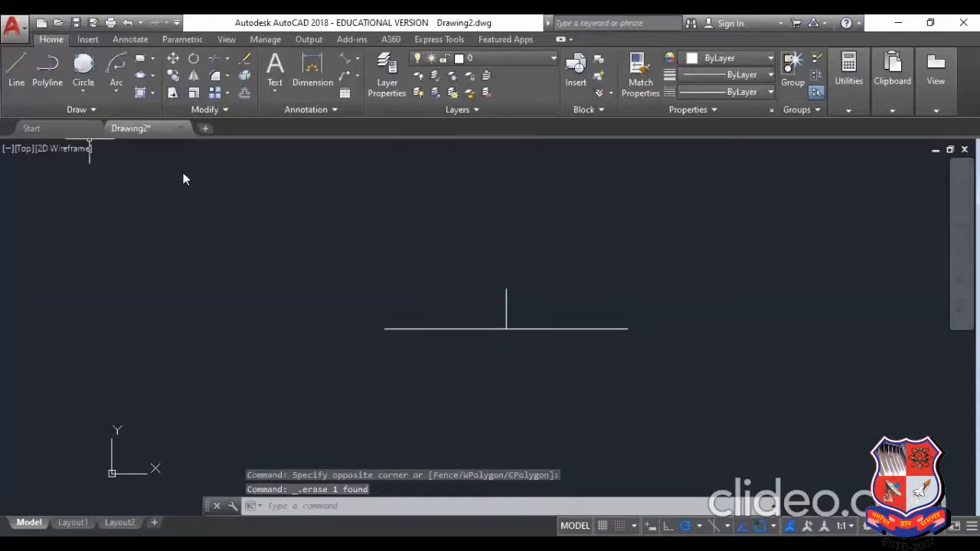
Draw an elliptical arc on both axis lines, running counterclockwise from the upper right to the lower left, and erase the two lines
click(152, 74)
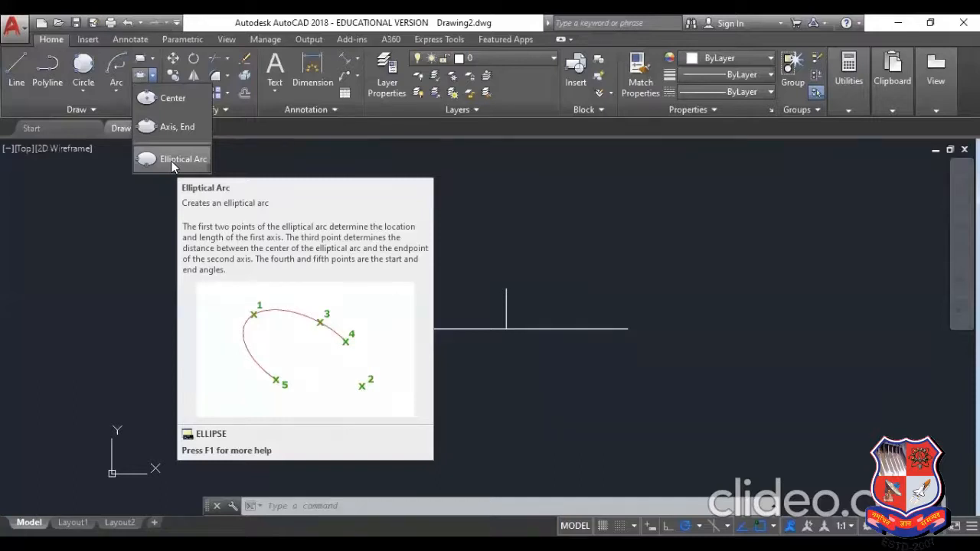
click(172, 161)
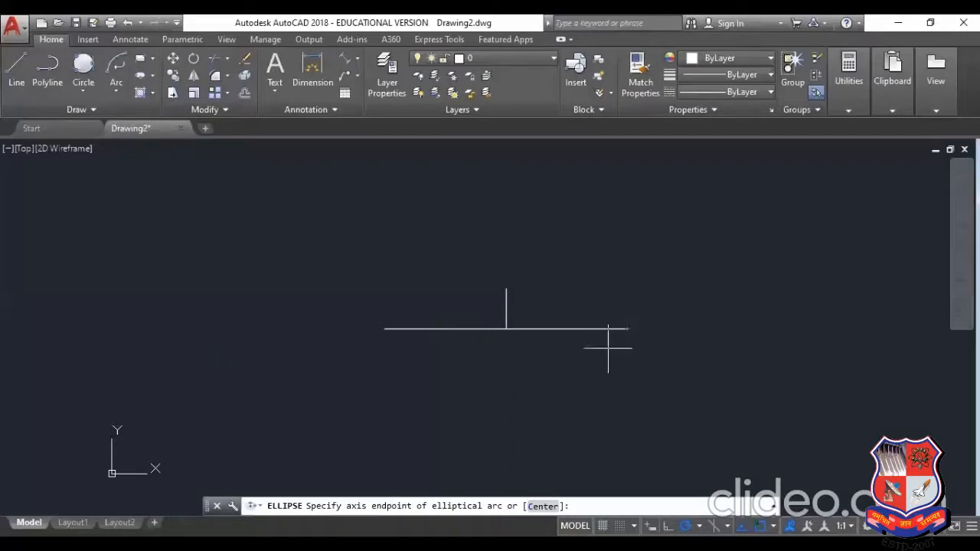
click(384, 328)
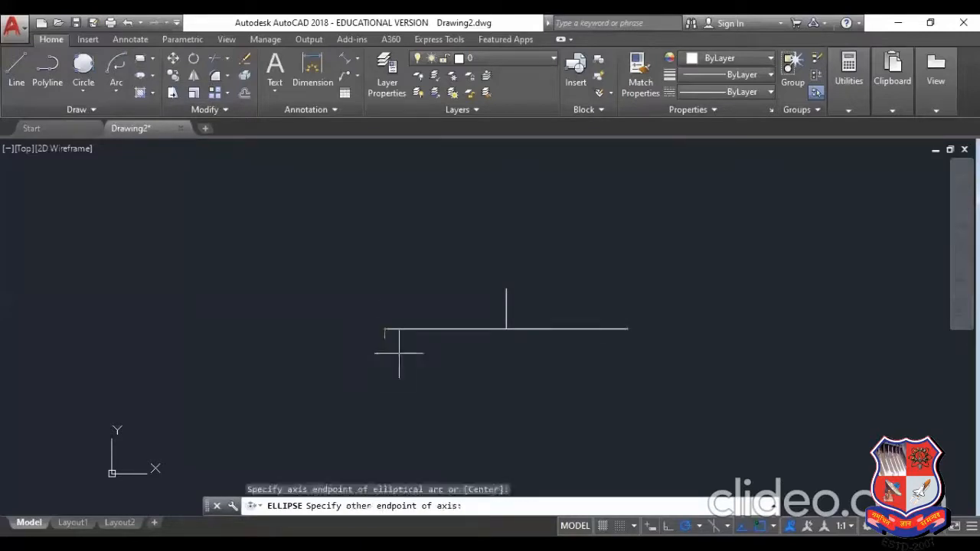
click(627, 328)
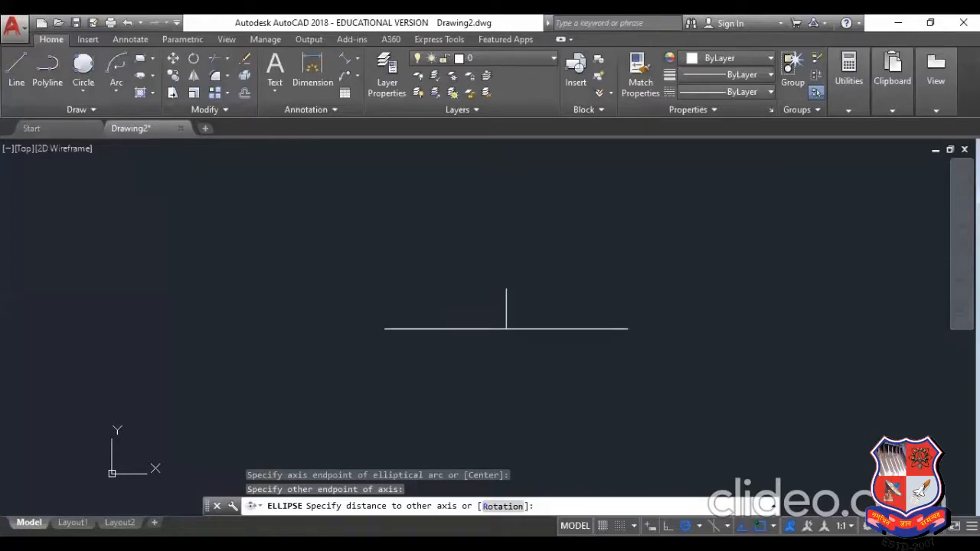
click(506, 289)
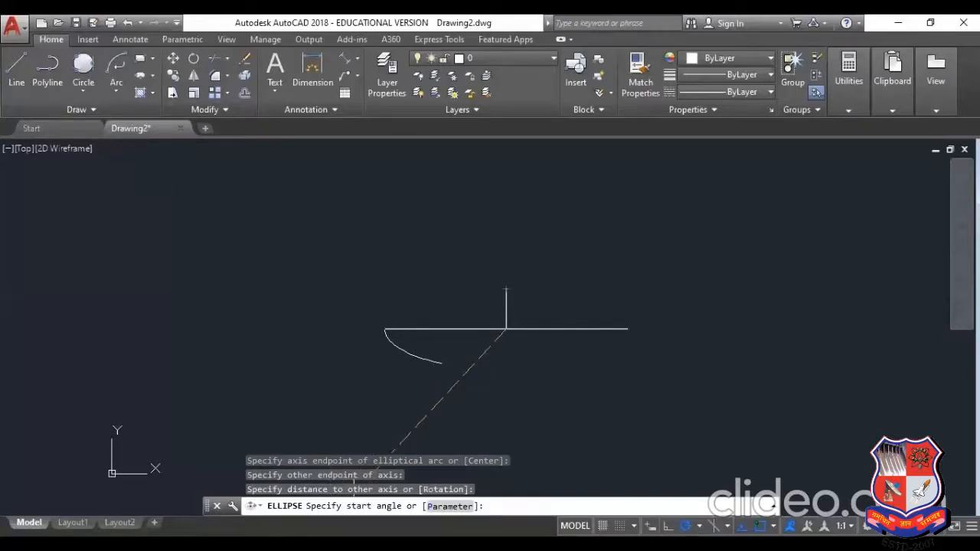
click(634, 290)
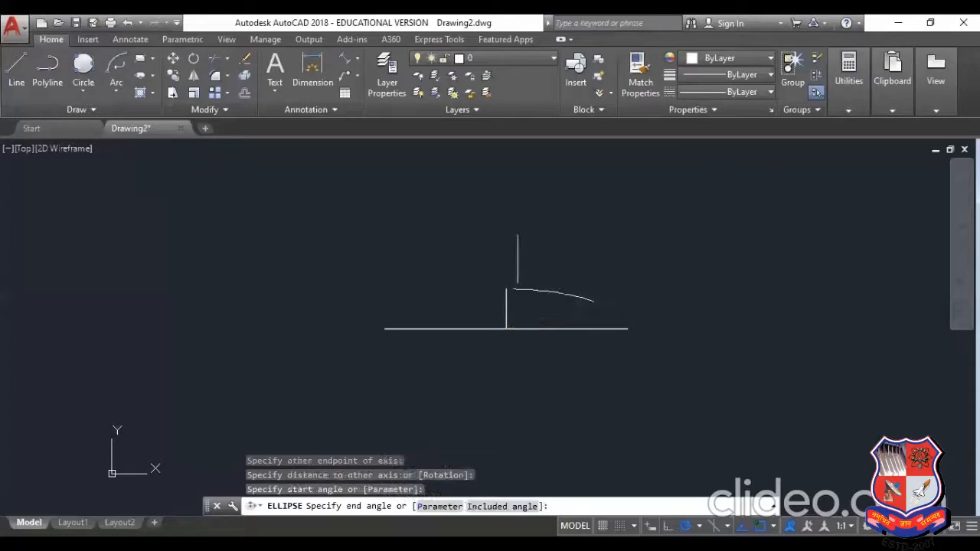
click(369, 399)
drag(537, 366, 501, 324)
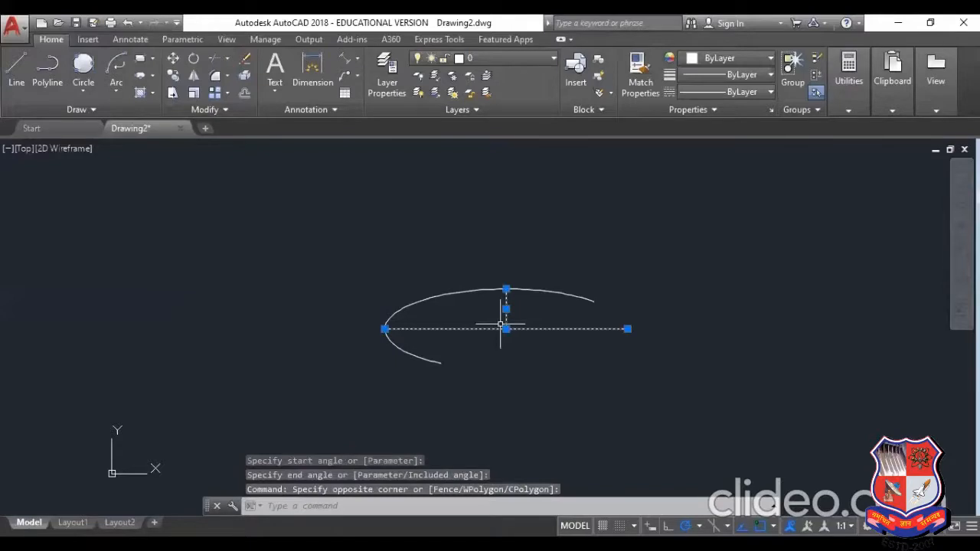
key(Delete)
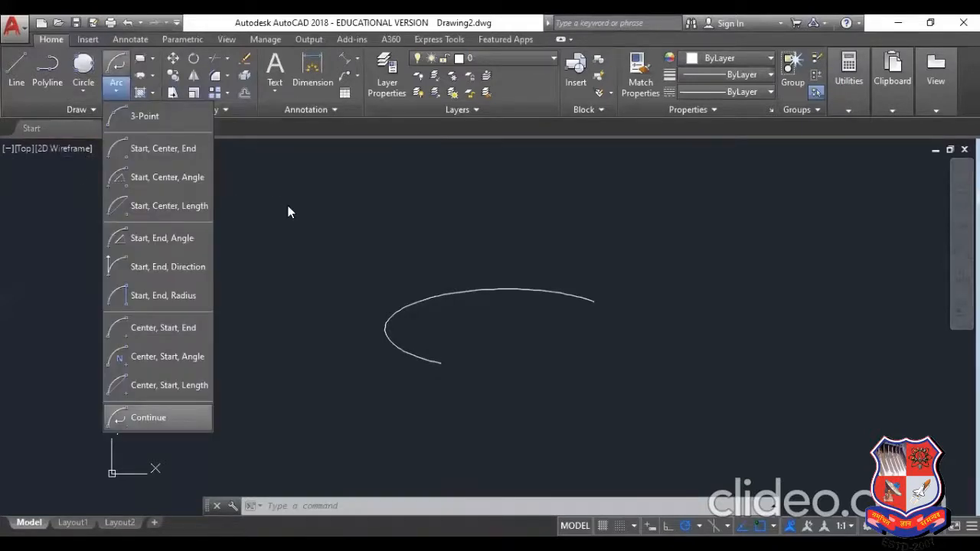
click(287, 207)
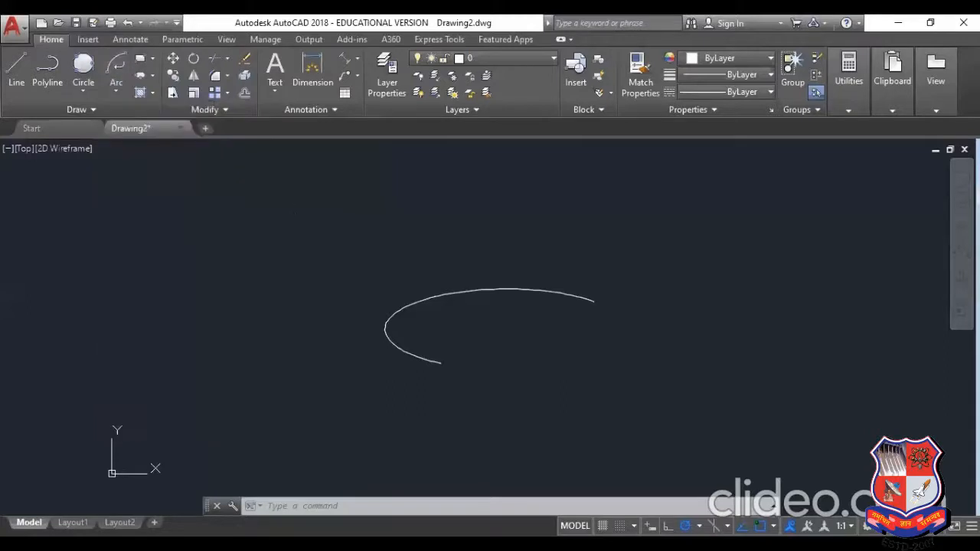
click(152, 60)
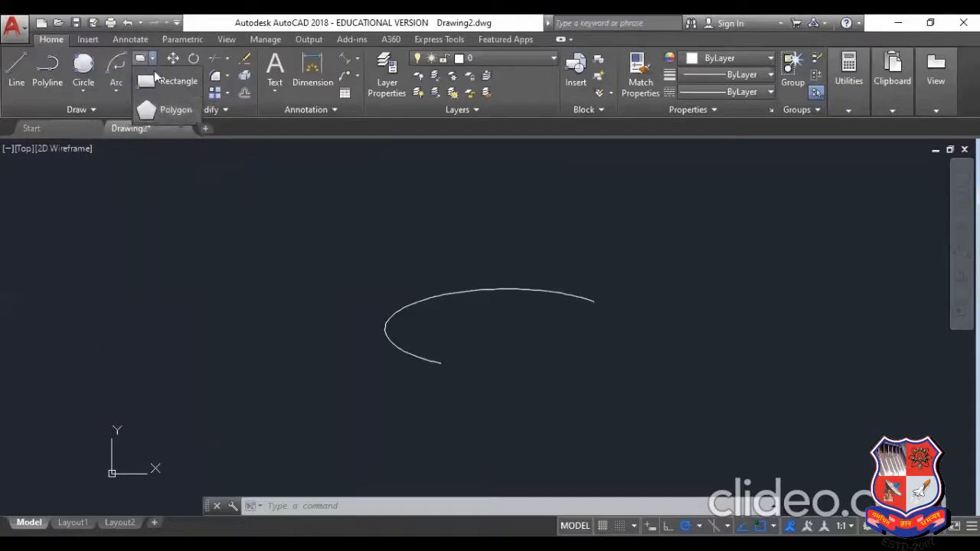
click(153, 75)
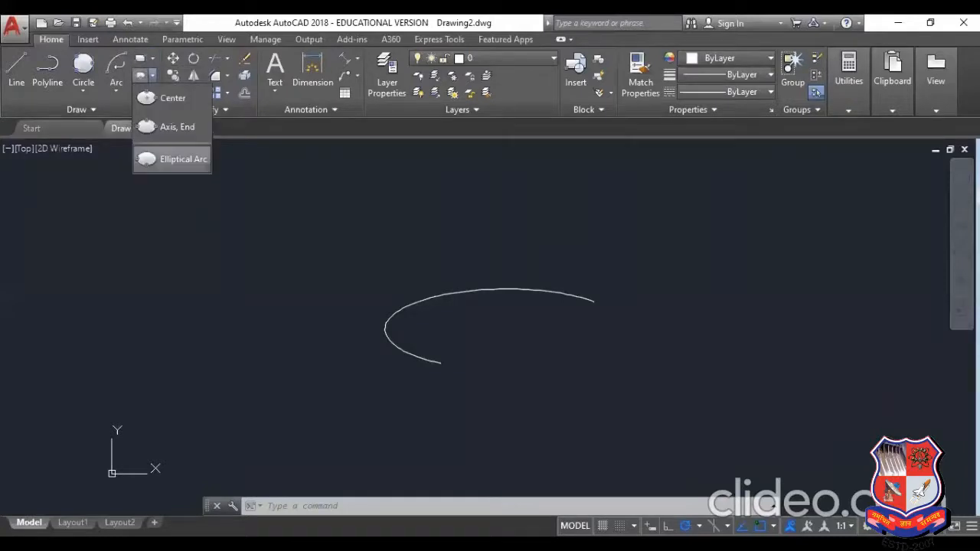
Erase the elliptical arc from the drawing
click(602, 378)
click(348, 259)
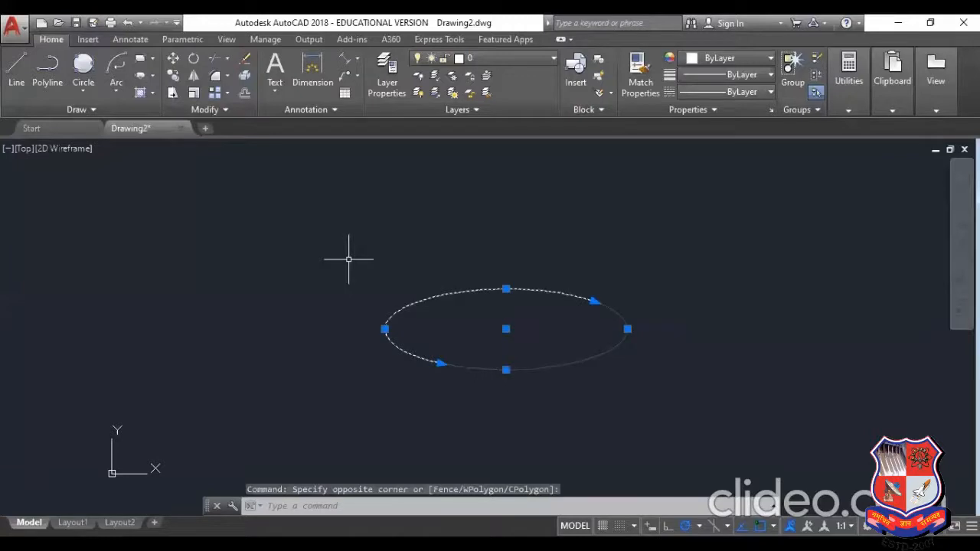
key(Delete)
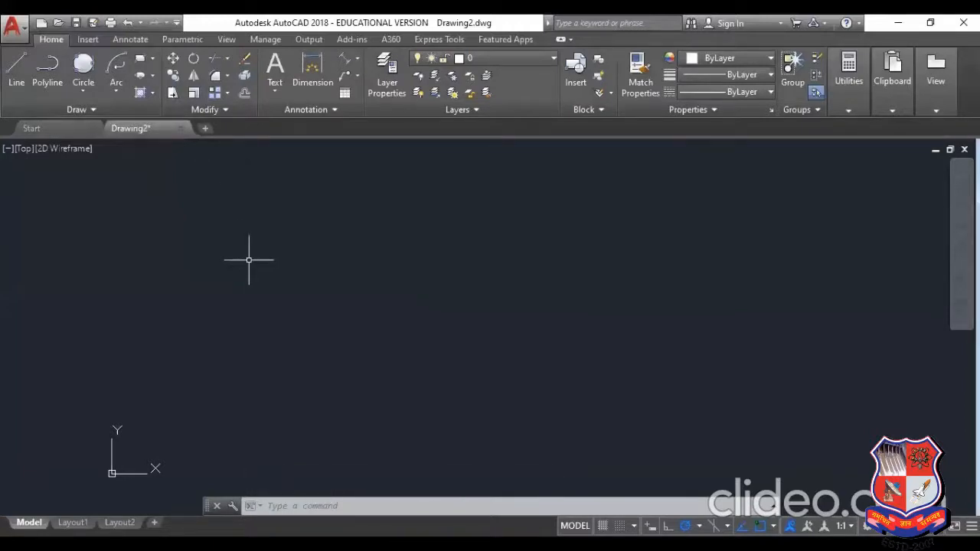
Draw a wide rectangle in the middle of the empty drawing area
text(rec)
key(Return)
click(332, 224)
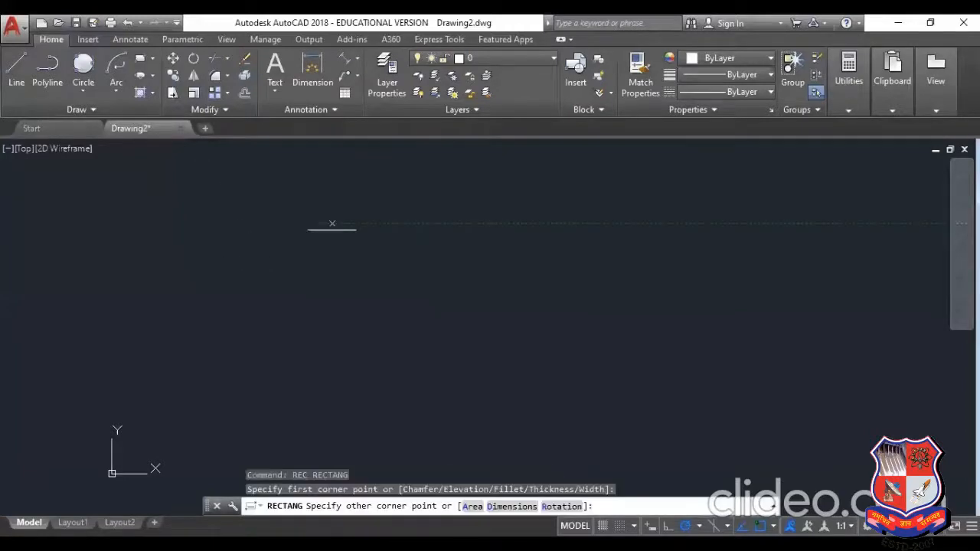
click(595, 367)
Draw a circle centered on the rectangle's upper-left corner, smaller than the rectangle's height
text(c)
key(Return)
click(455, 295)
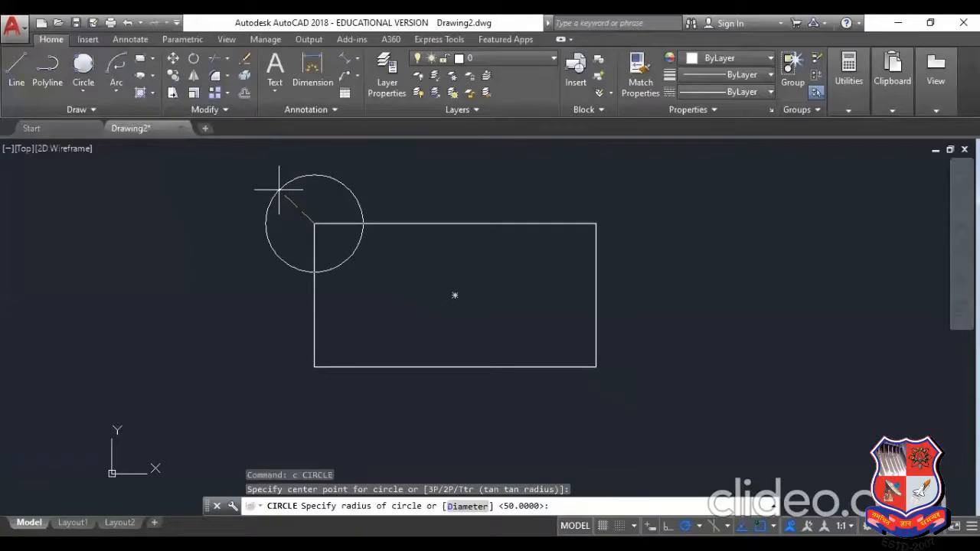
click(278, 189)
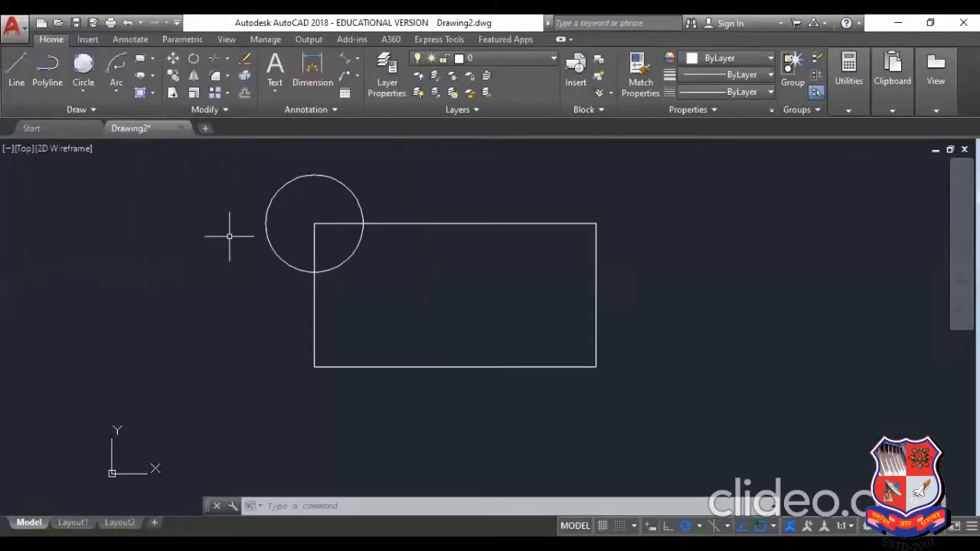
Move the circle from the rectangle's upper-left corner to its upper-right corner, using the circle's center as base point
text(m)
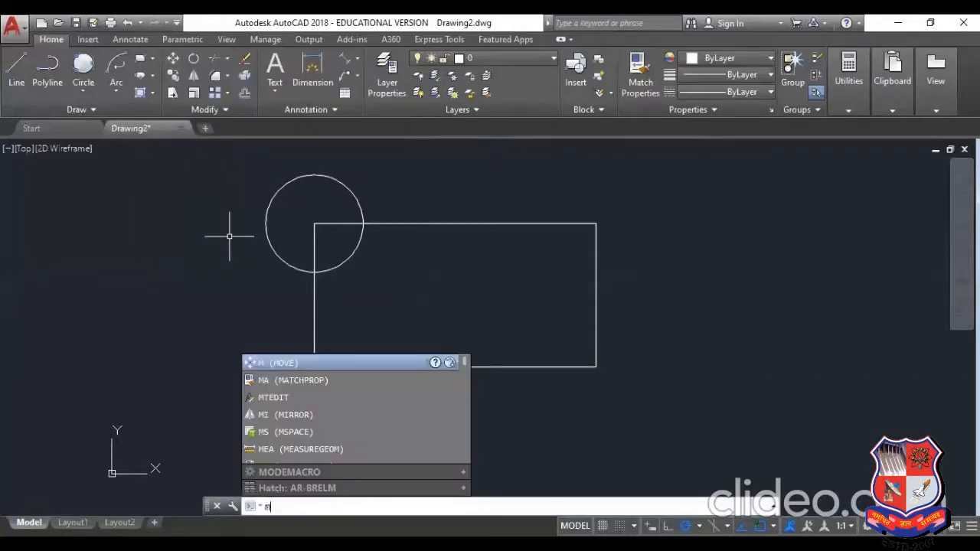
key(Return)
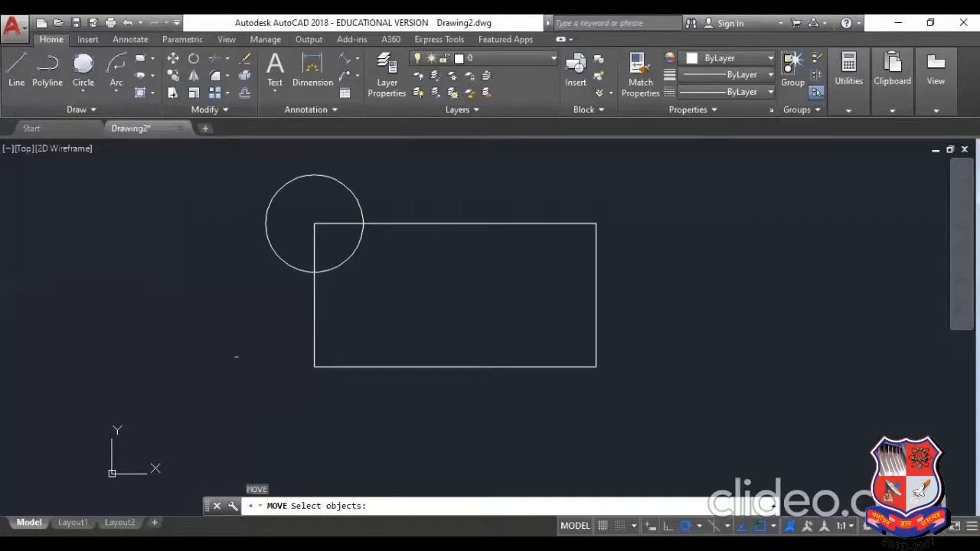
click(269, 246)
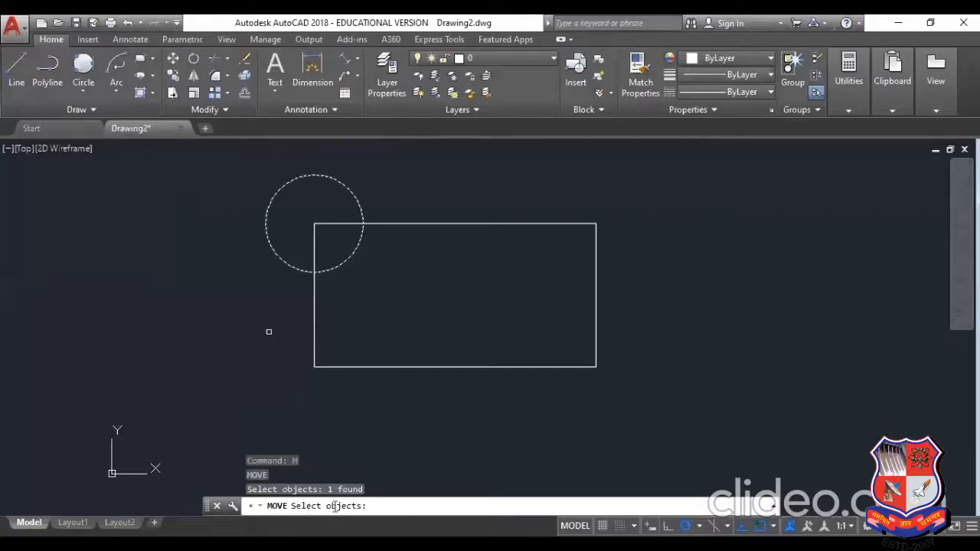
key(Return)
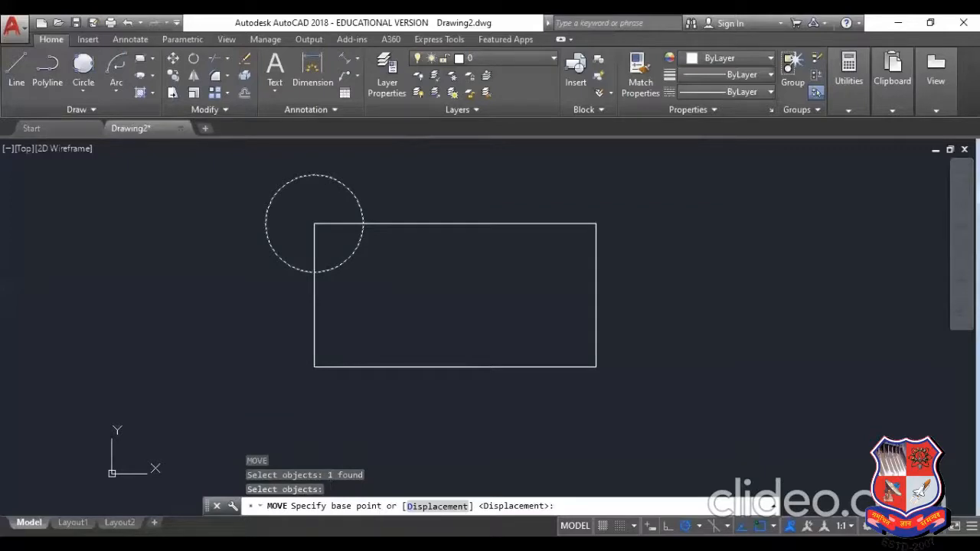
click(314, 224)
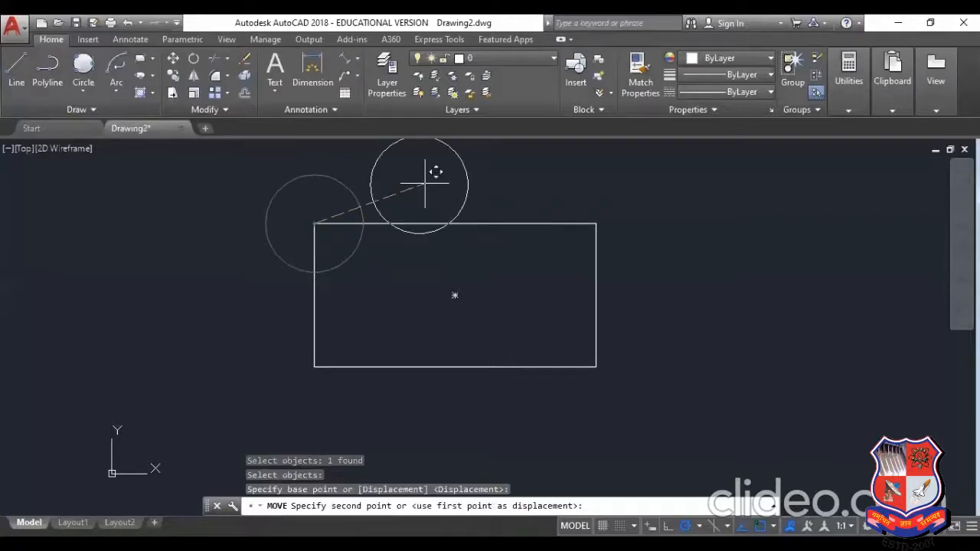
click(596, 223)
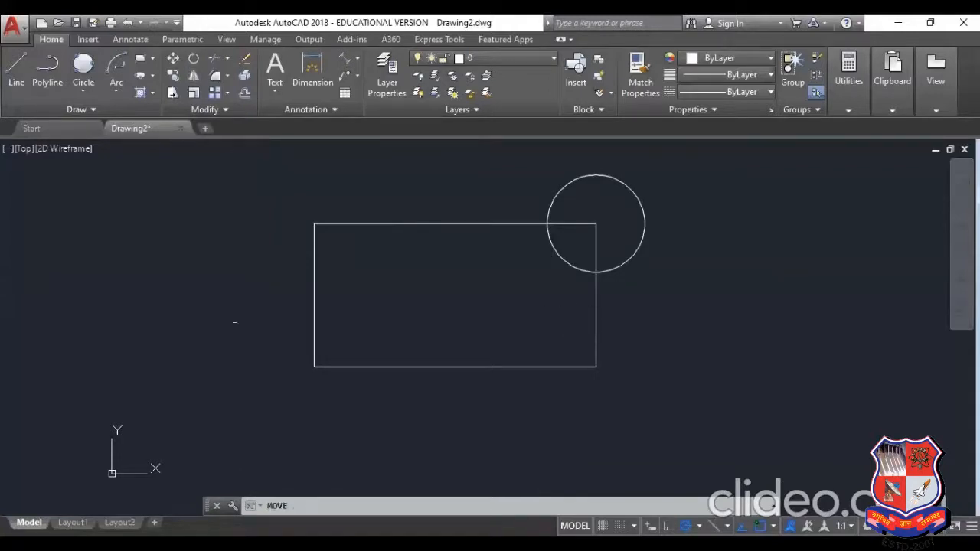
Move the circle from the rectangle's upper-right corner down to its lower-right corner
key(Return)
click(642, 250)
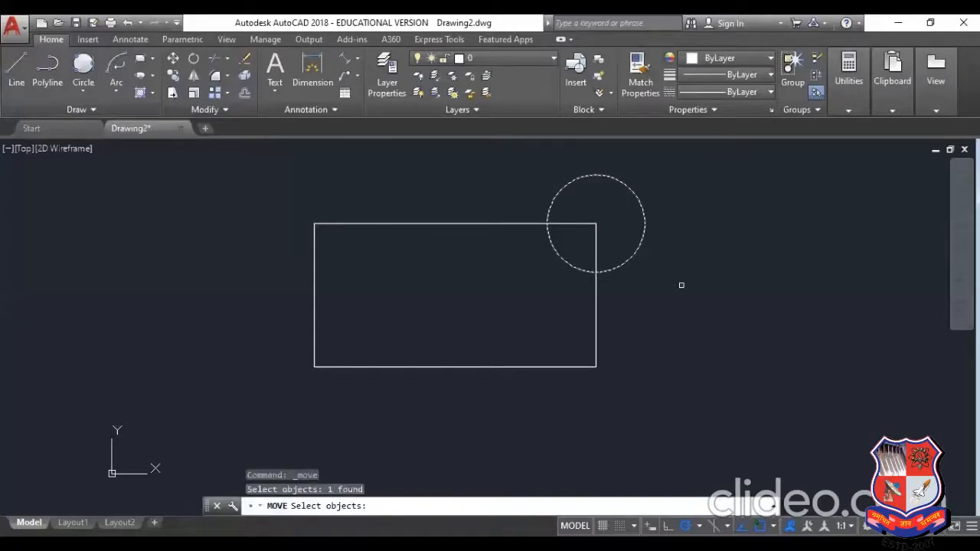
key(Return)
click(605, 231)
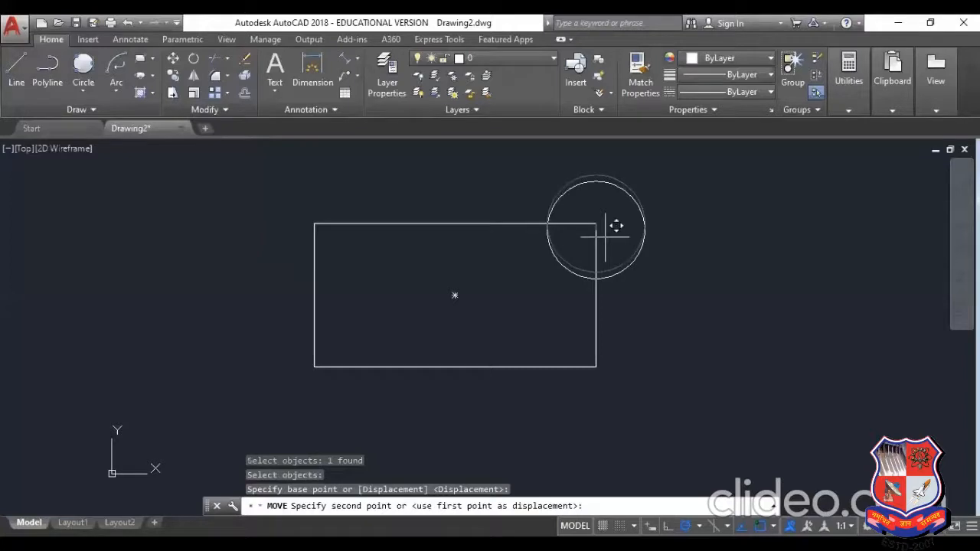
click(600, 365)
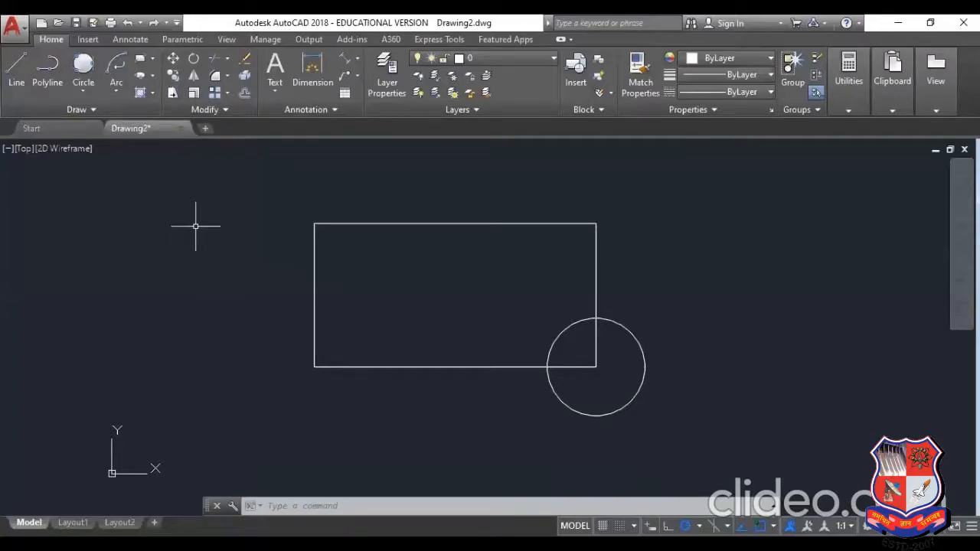
Copy the circle by its center from the rectangle's lower-right corner onto the other three corners
text(Co)
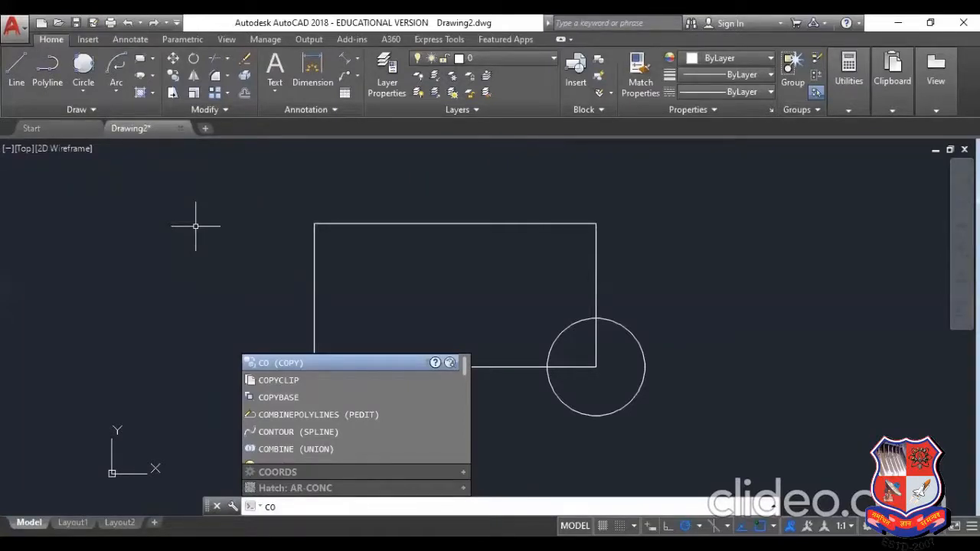
key(Return)
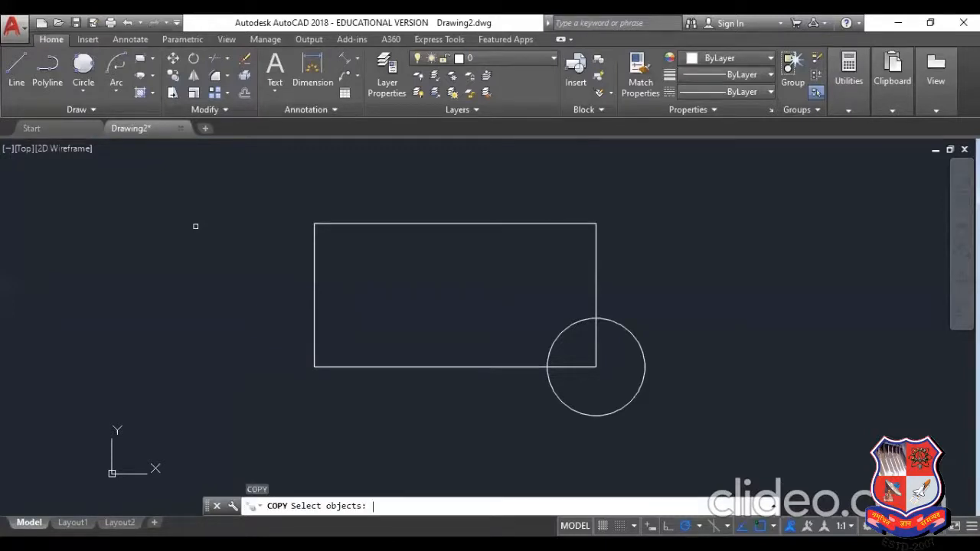
click(590, 416)
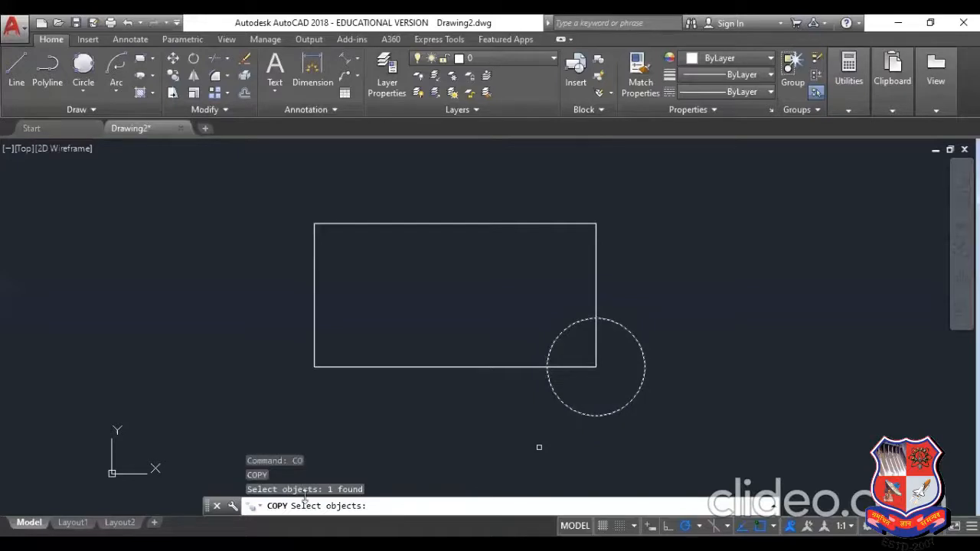
key(Return)
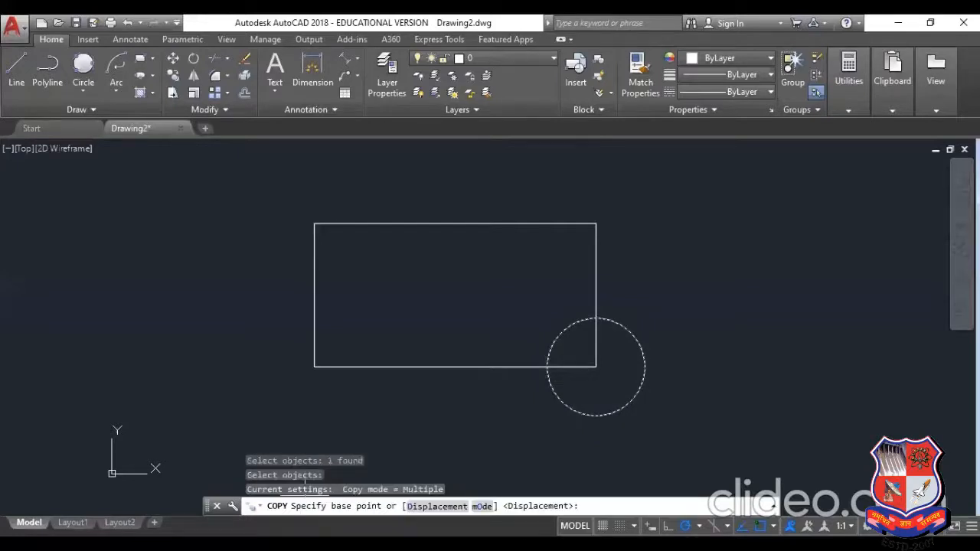
click(596, 367)
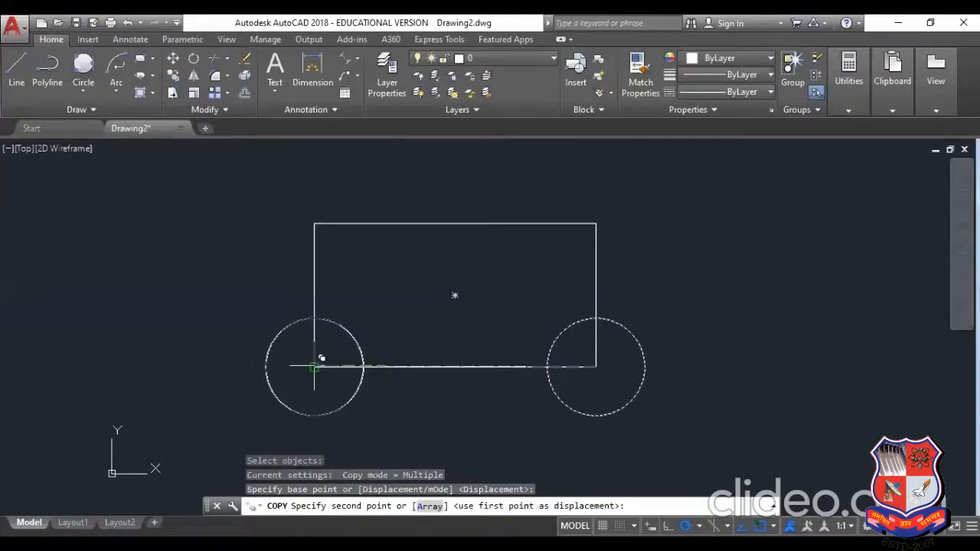
click(313, 366)
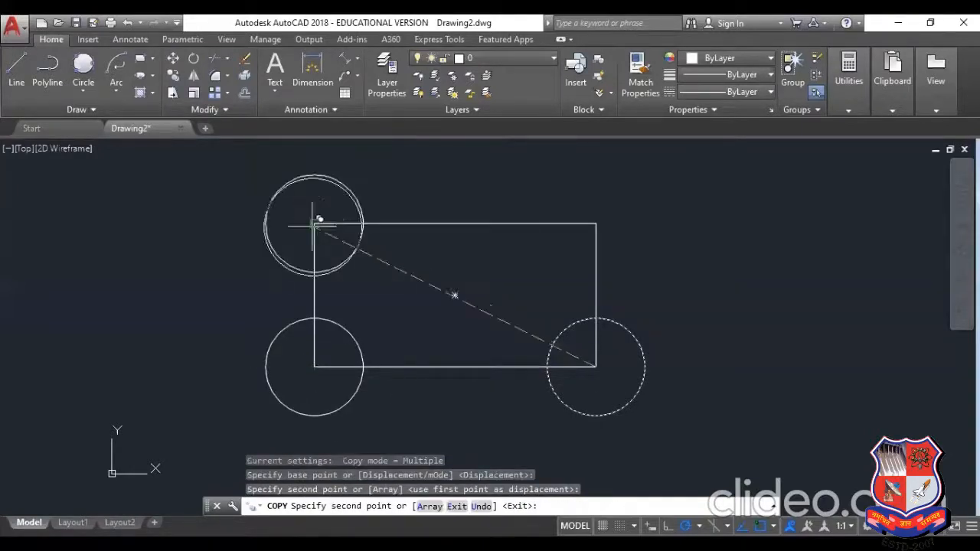
click(314, 223)
click(596, 223)
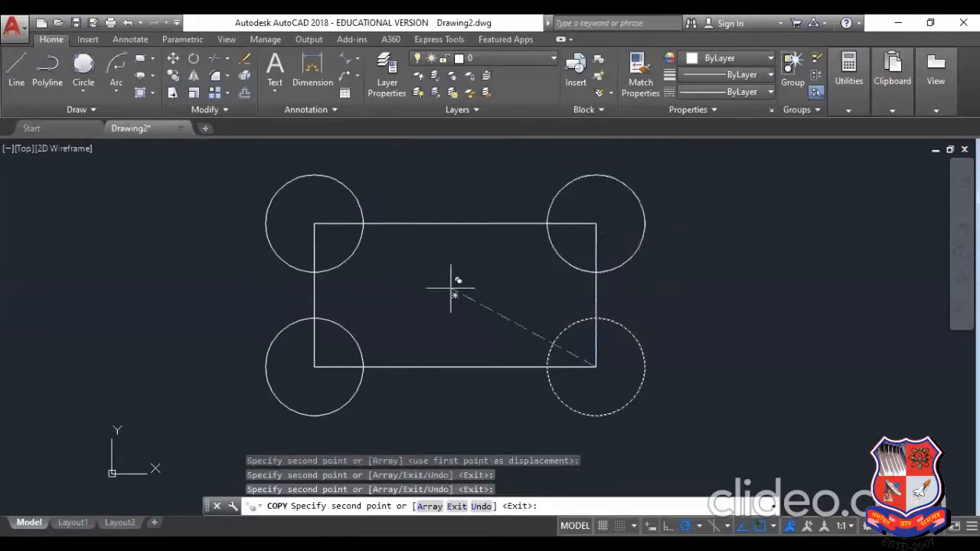
Place further copies of the circle at the rectangle's center and at the midpoints of its four sides
click(452, 291)
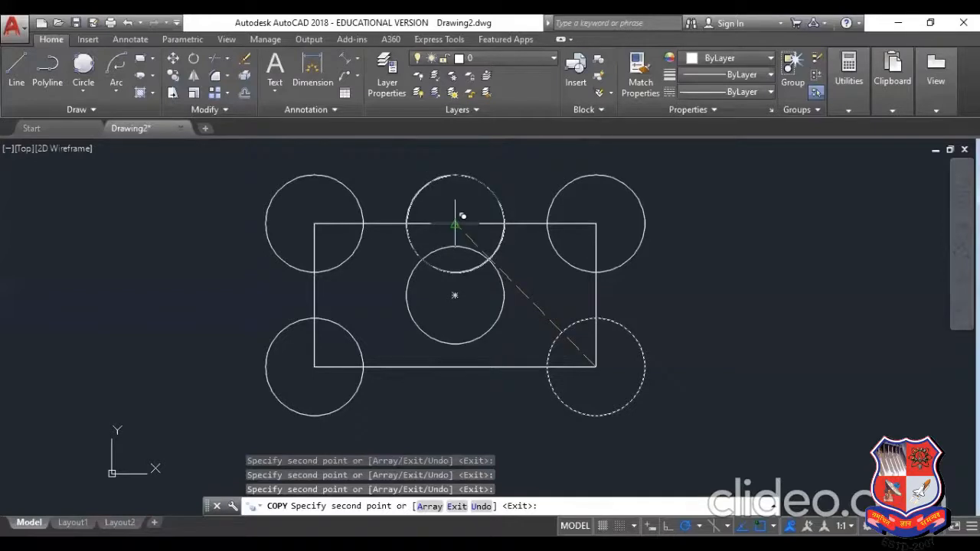
click(454, 224)
click(454, 367)
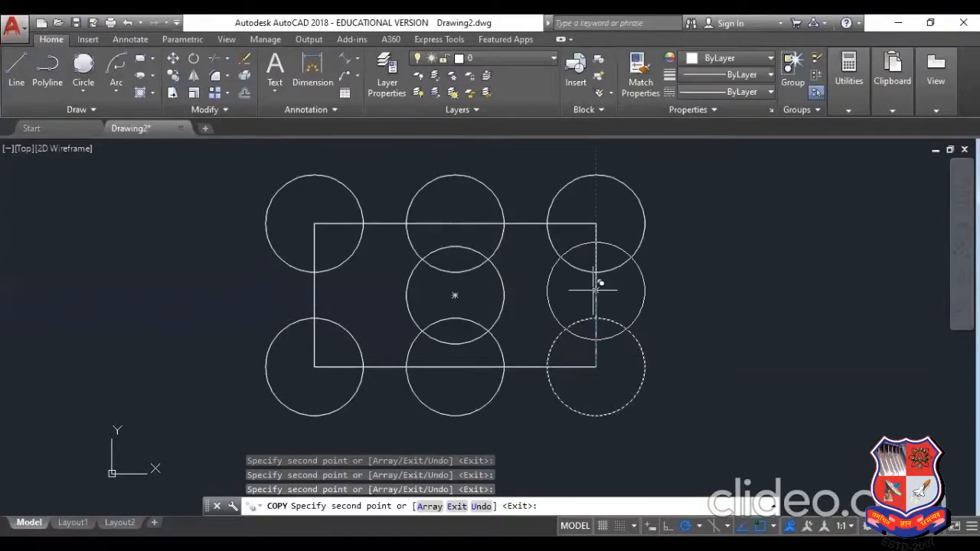
click(595, 296)
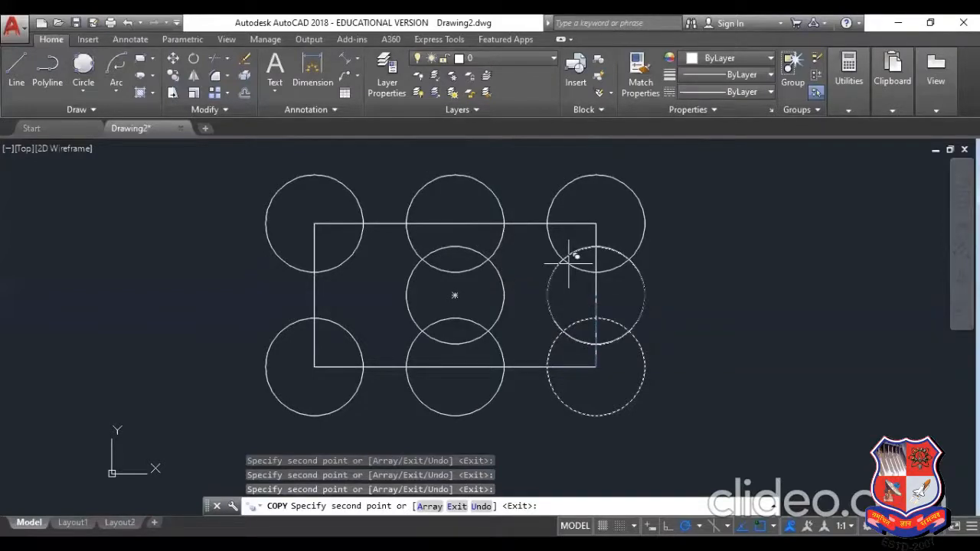
click(313, 296)
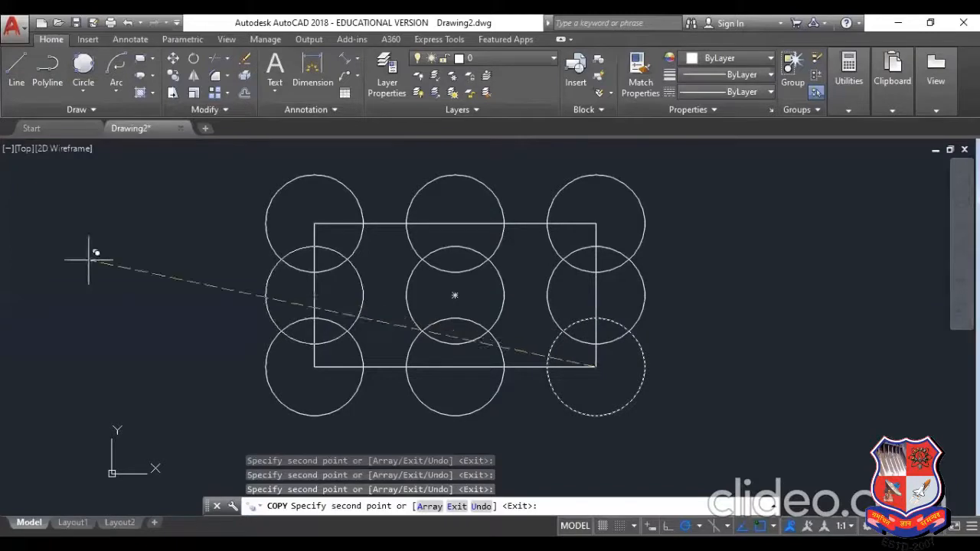
Place one more circle copy in the empty space on each side of the rectangle and end the Copy command
click(87, 267)
click(845, 259)
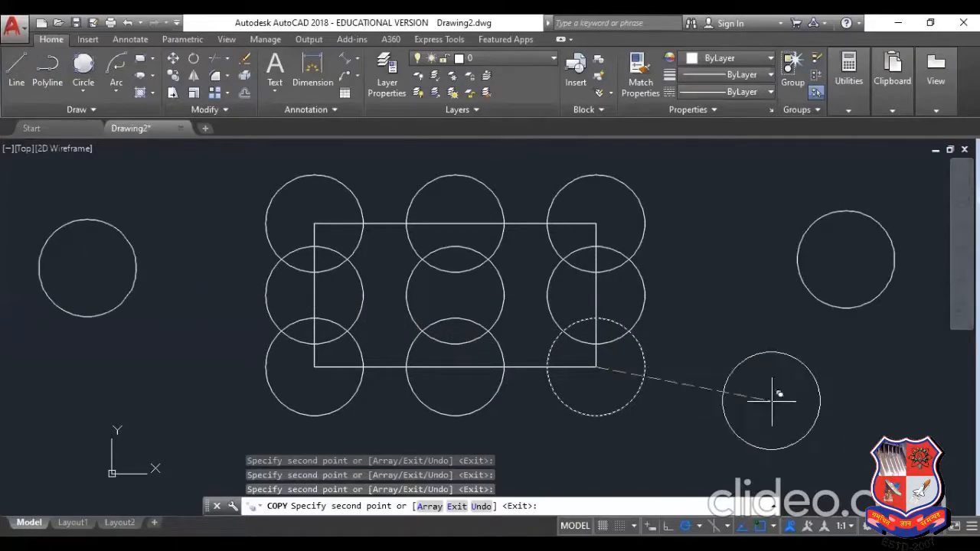
key(Escape)
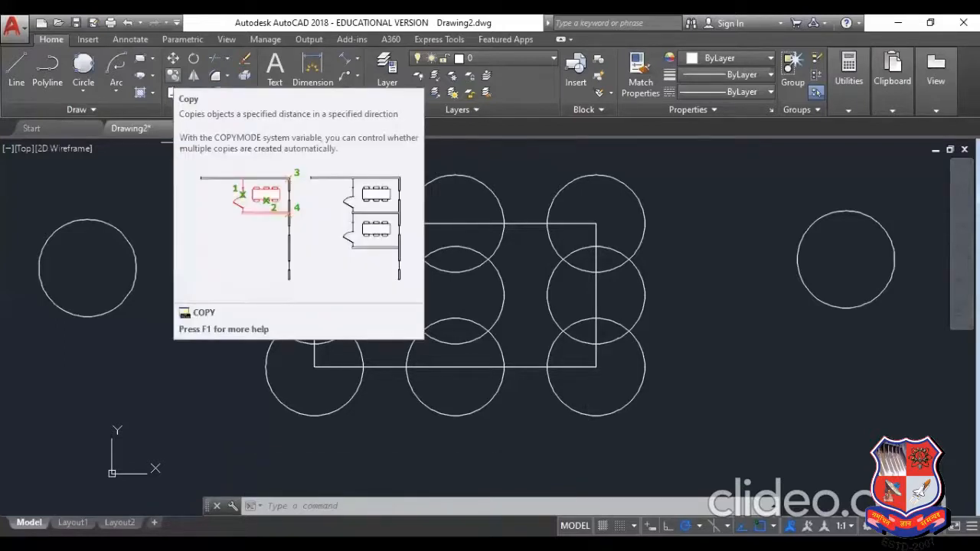
Undo the view change and all circle copies, leaving the rectangle with its original circle
double_click(738, 331)
scroll(739, 330, down, 2)
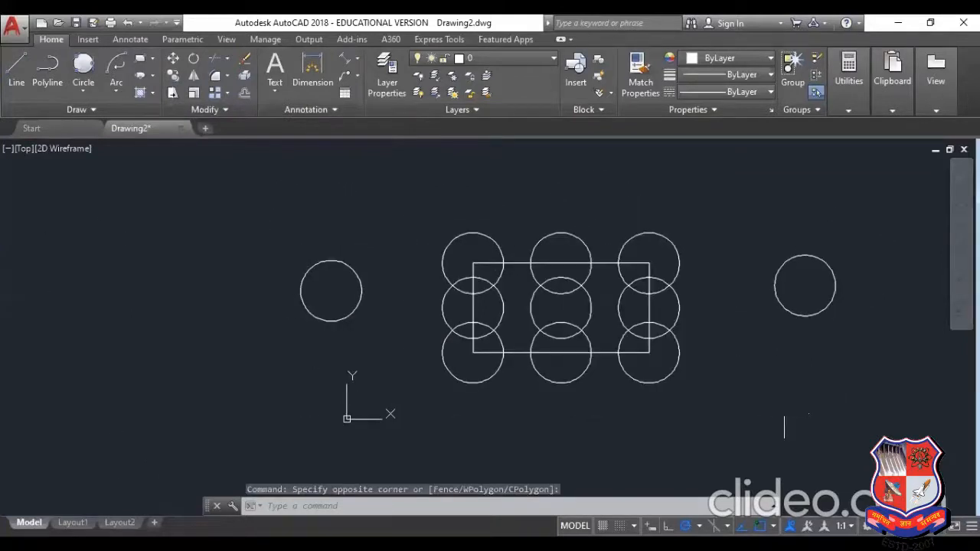
key(ctrl+z)
key(ctrl+z)
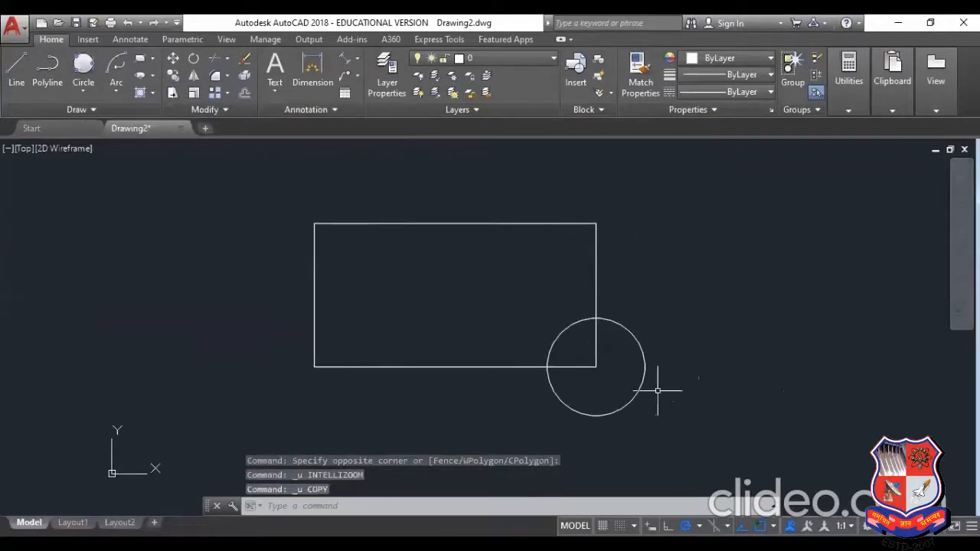
Move the circle by its center from the rectangle's lower-right corner to its upper-left corner
click(636, 429)
click(625, 390)
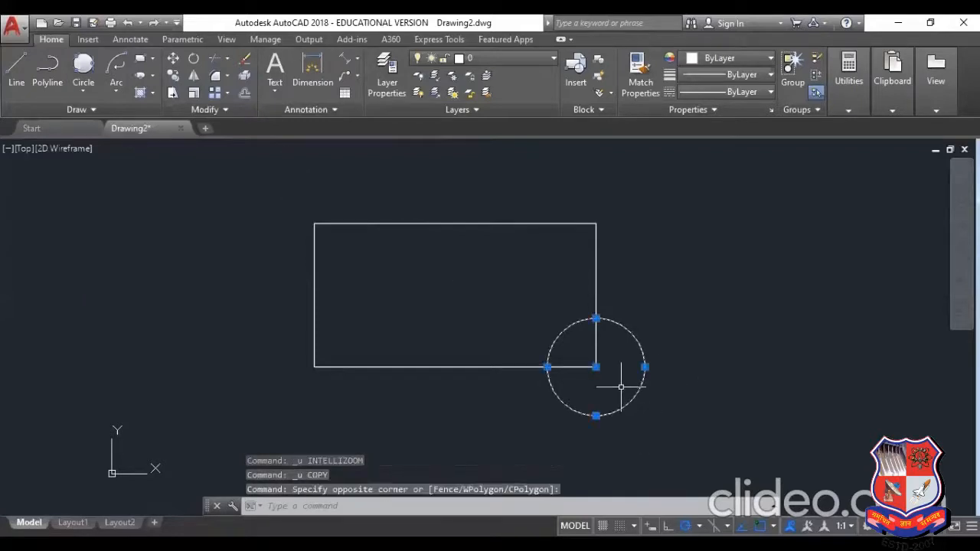
text(m)
key(Return)
click(567, 354)
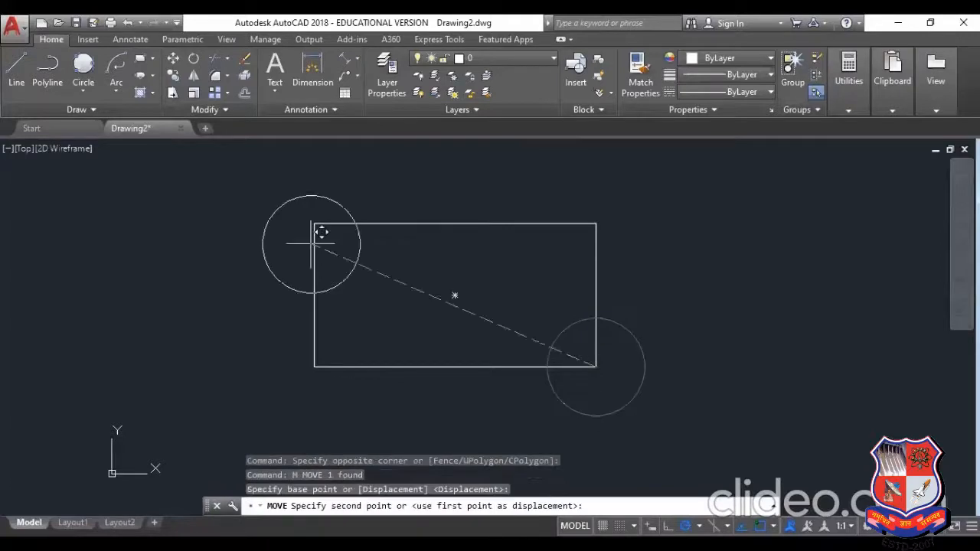
click(323, 213)
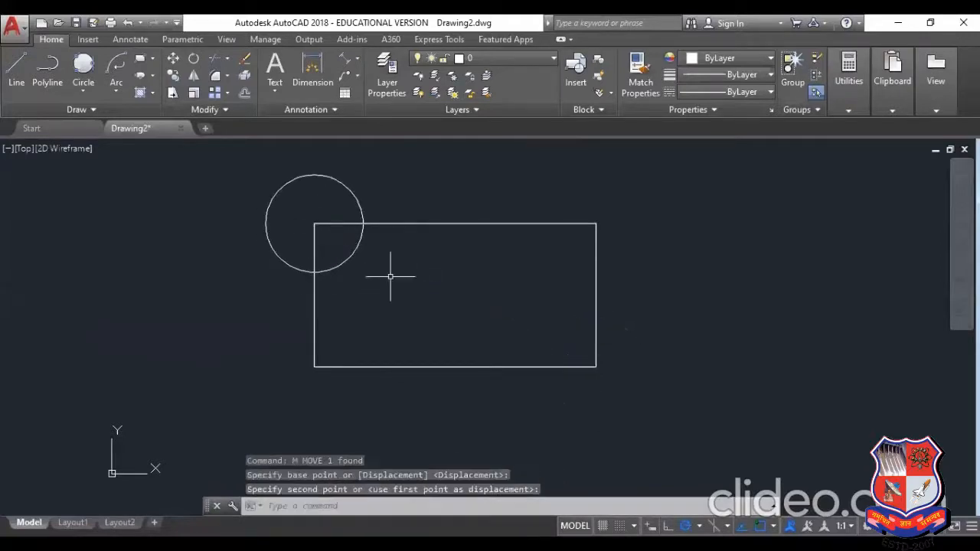
key(Escape)
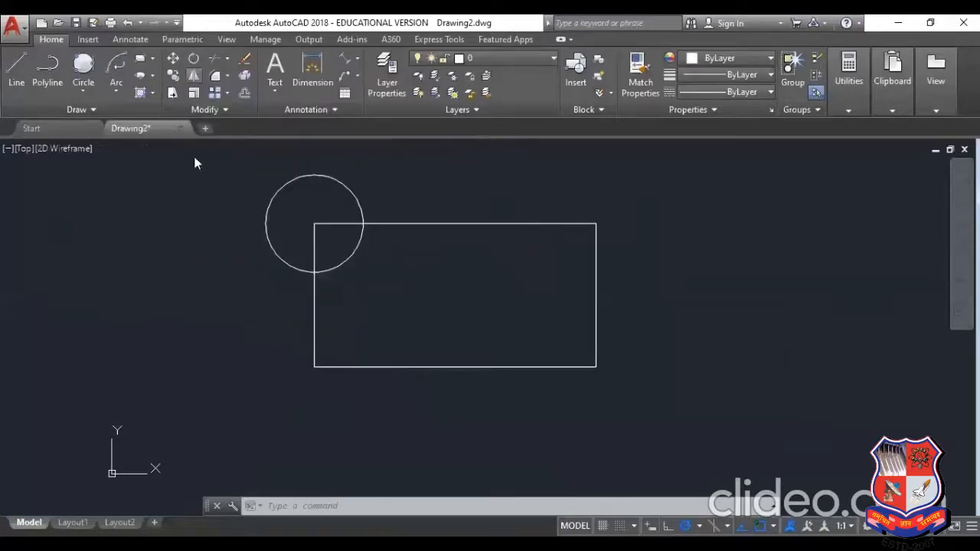
click(194, 75)
key(Escape)
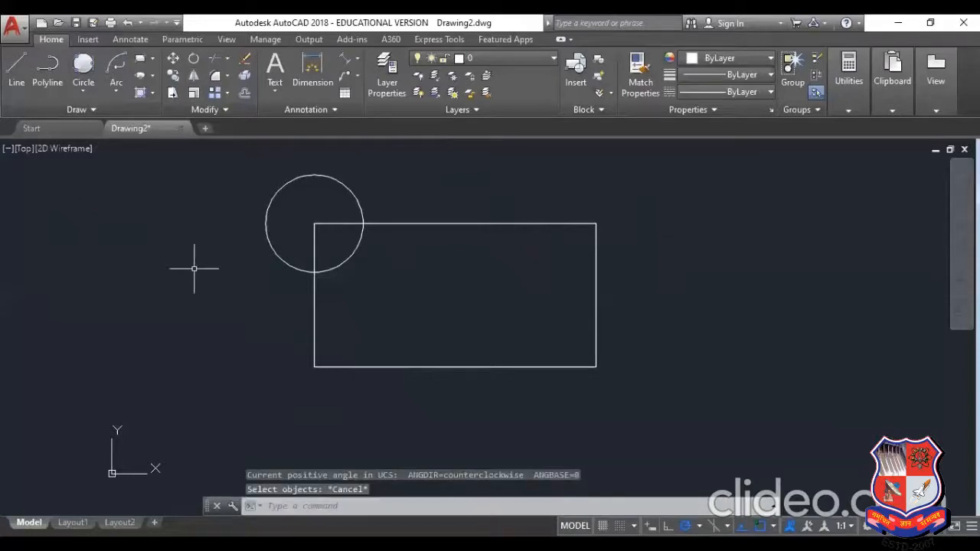
Rotate the rectangle and circle by 45° about the rectangle's lower-left corner and undo the rotation
text(RO)
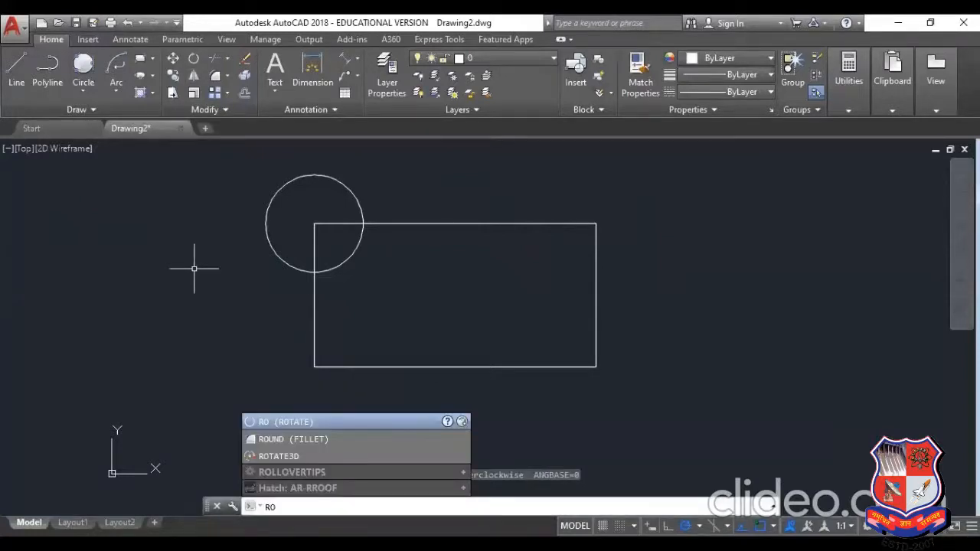
key(Return)
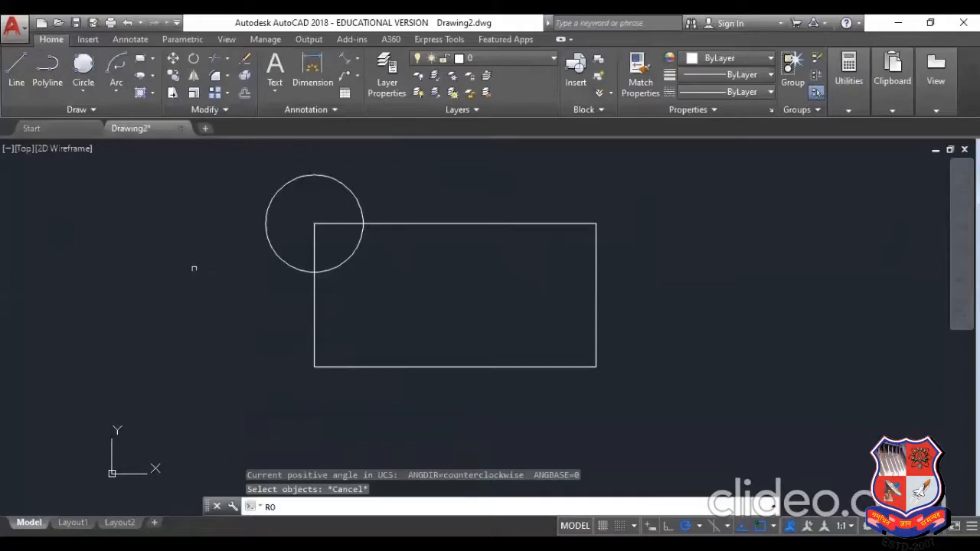
key(Return)
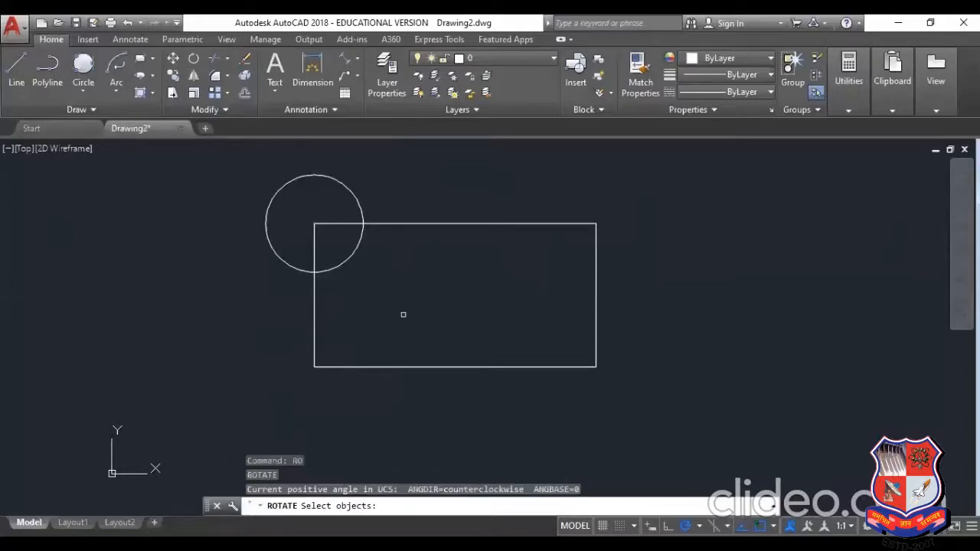
scroll(404, 315, down, 1)
click(569, 394)
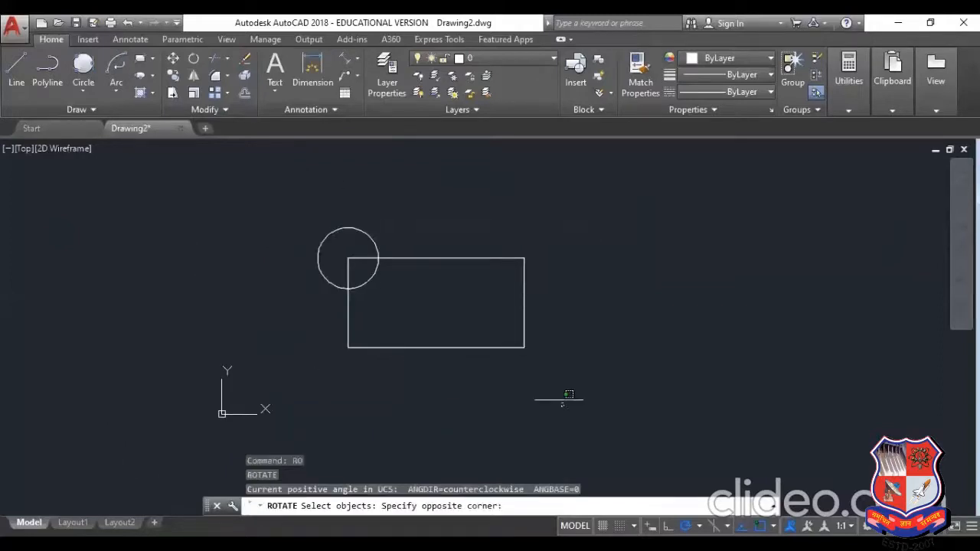
click(316, 212)
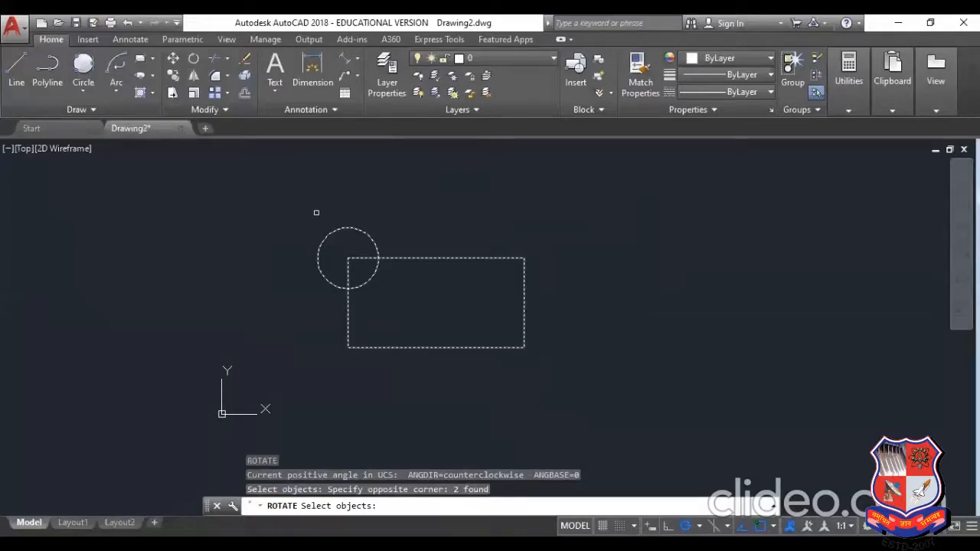
key(Return)
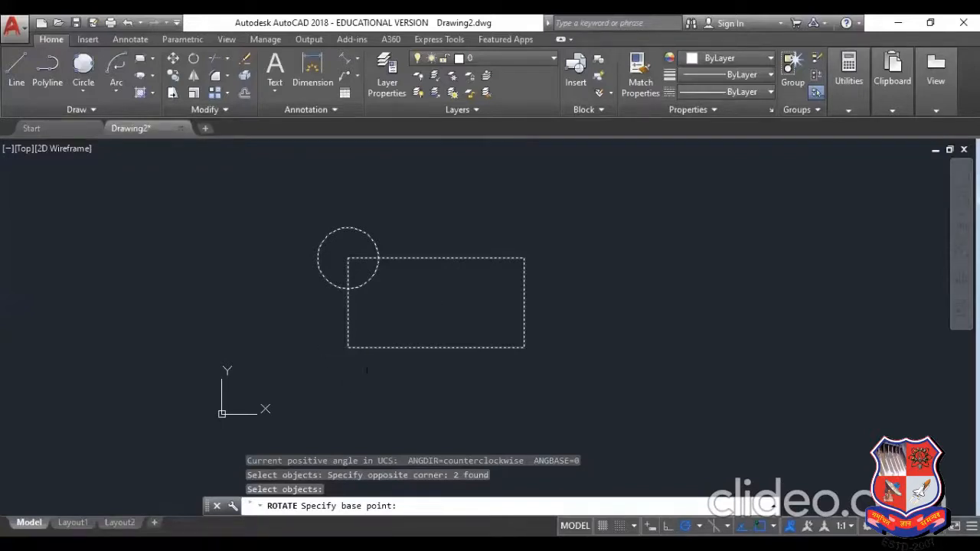
click(349, 346)
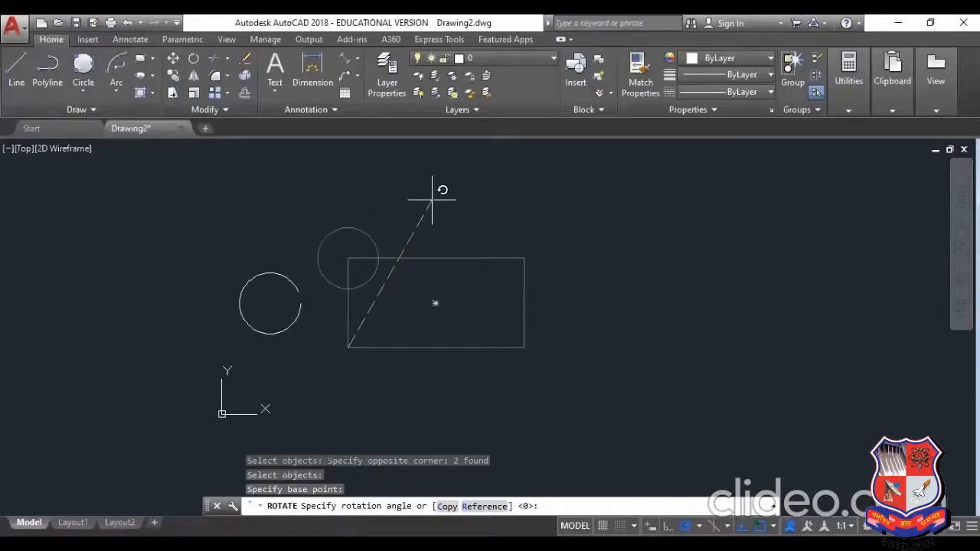
text(45)
key(Return)
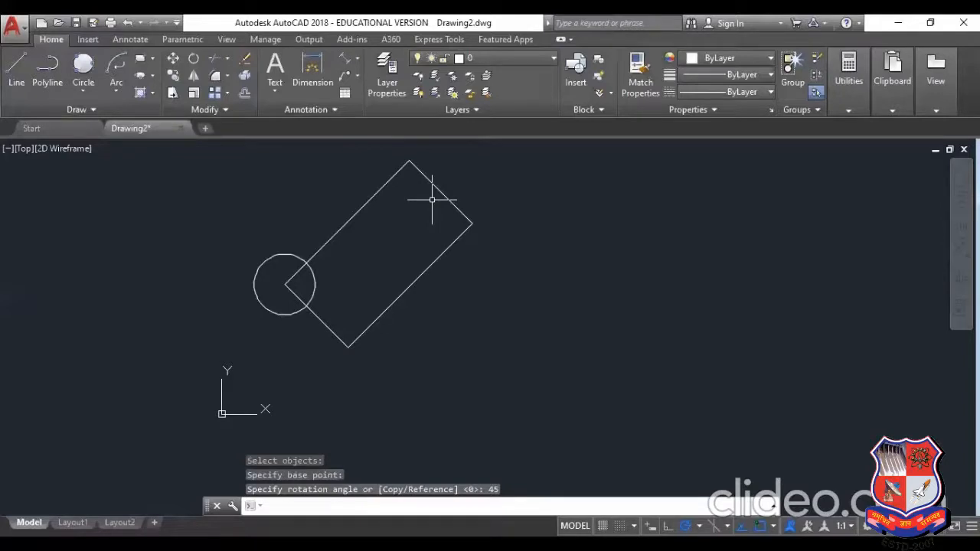
key(ctrl+z)
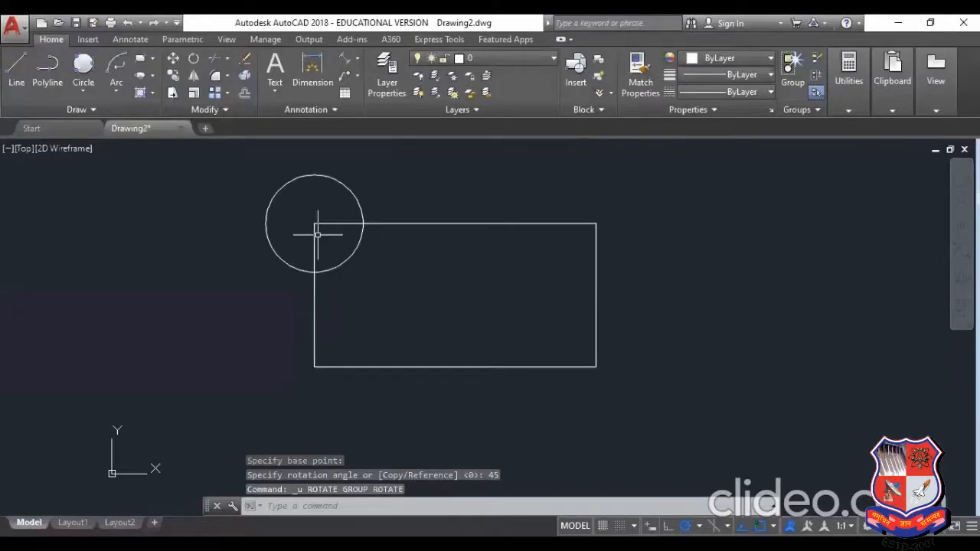
text(r)
key(Return)
scroll(420, 277, down, 2)
click(542, 369)
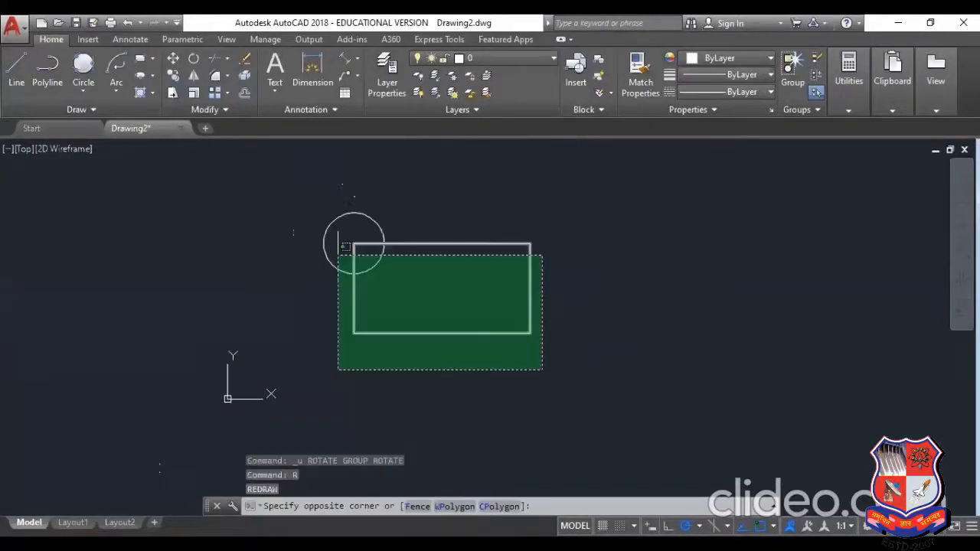
click(338, 254)
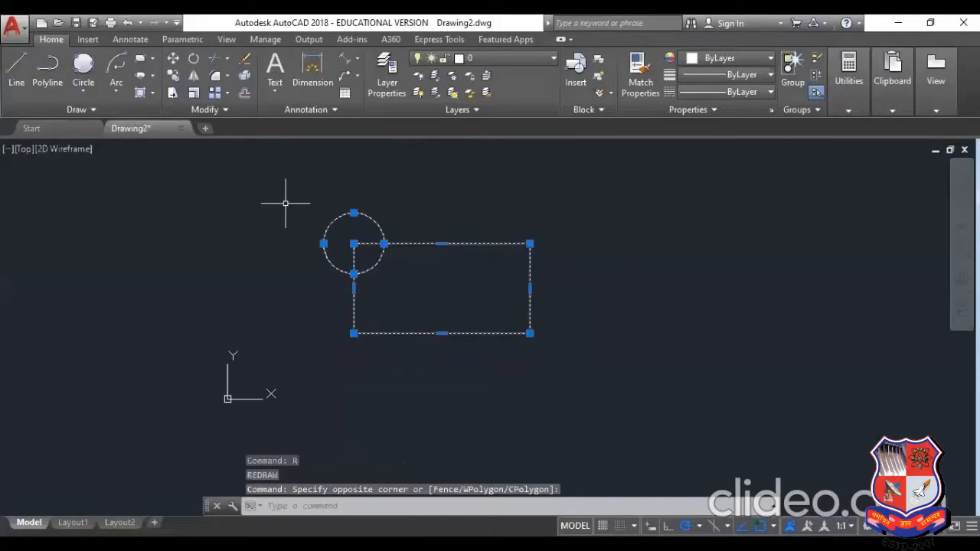
key(Return)
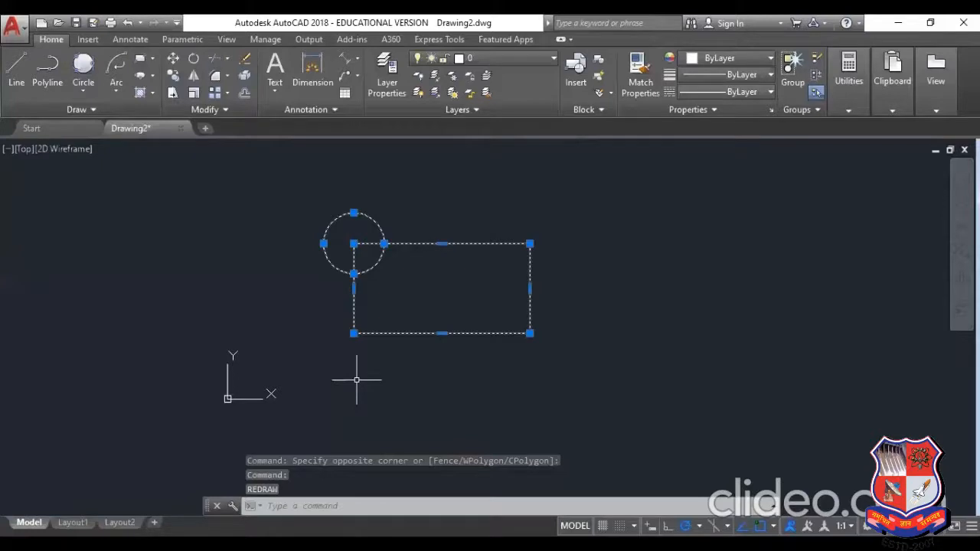
Rotate a copy of the rectangle and circle by 180° about the rectangle's lower-left corner, keeping the originals
text(ro)
key(Return)
click(353, 333)
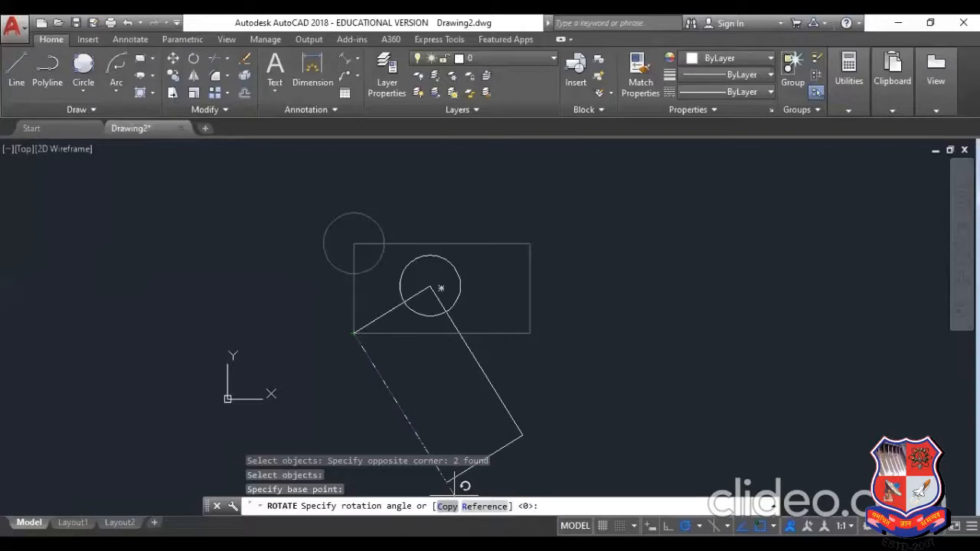
click(447, 506)
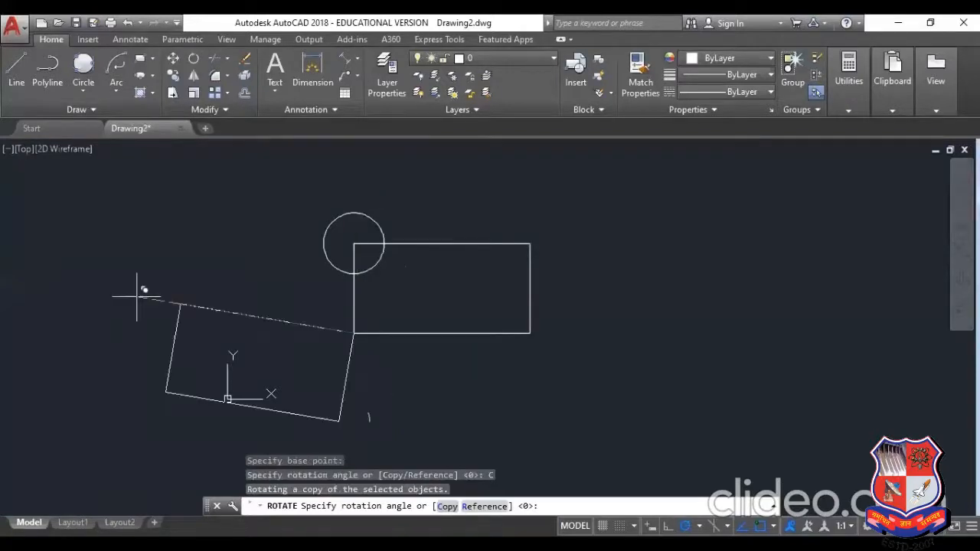
click(113, 332)
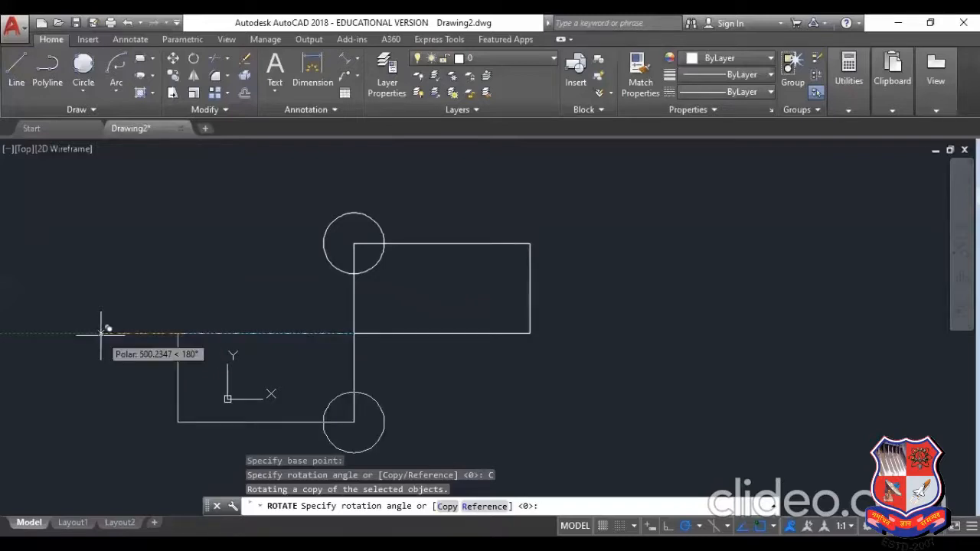
text(180)
key(Return)
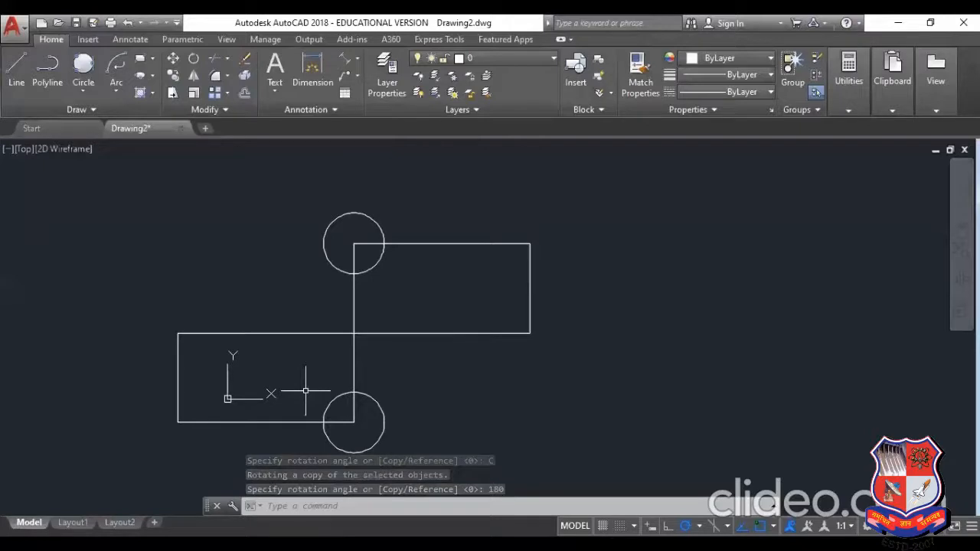
Erase both rectangles and both circles and undo the deletion
scroll(306, 391, down, 2)
click(470, 411)
click(176, 215)
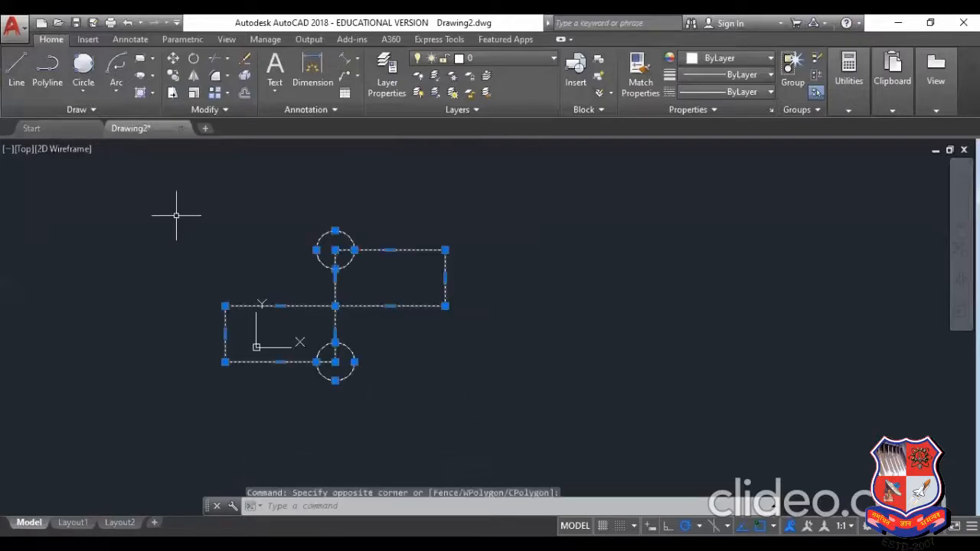
key(Delete)
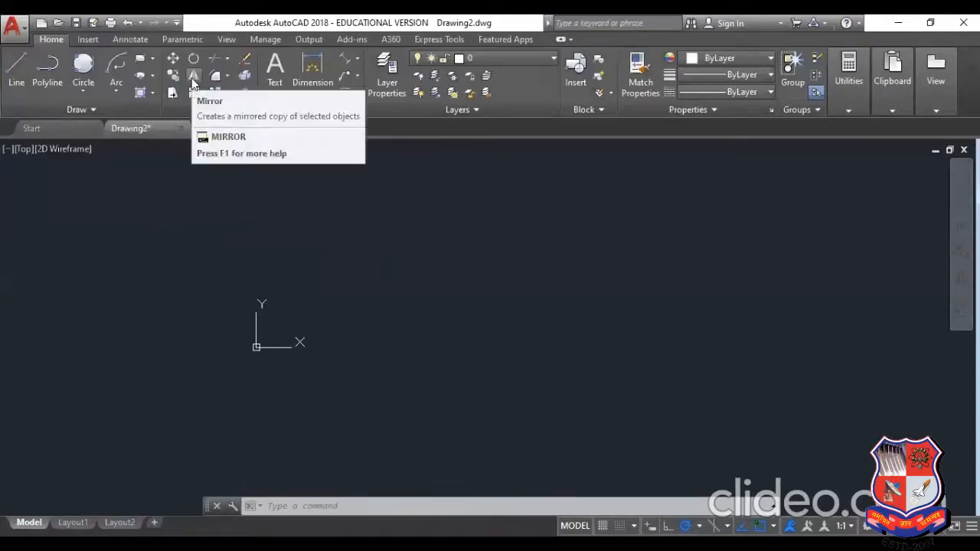
key(ctrl+z)
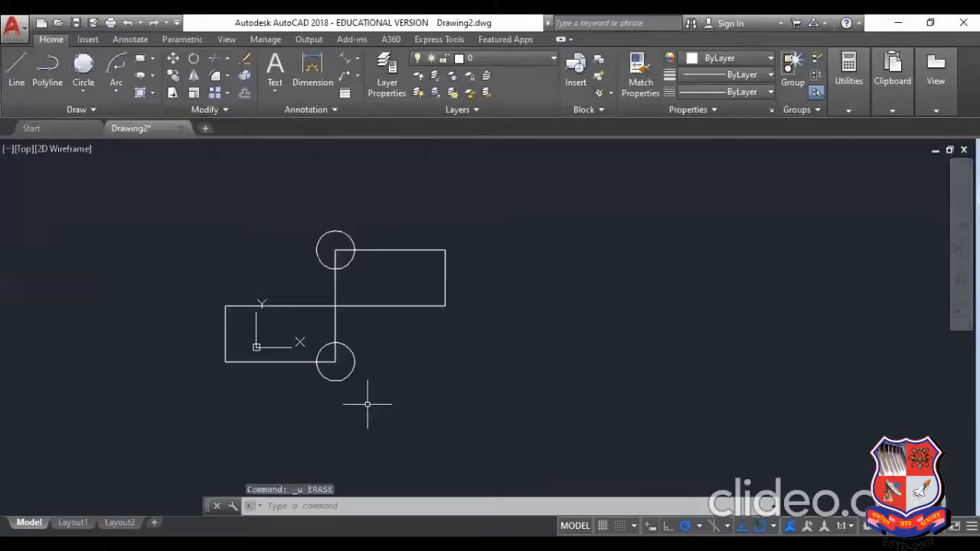
Erase the rotated copy of the rectangle and circle, keeping the original pair
click(367, 404)
click(210, 323)
key(Delete)
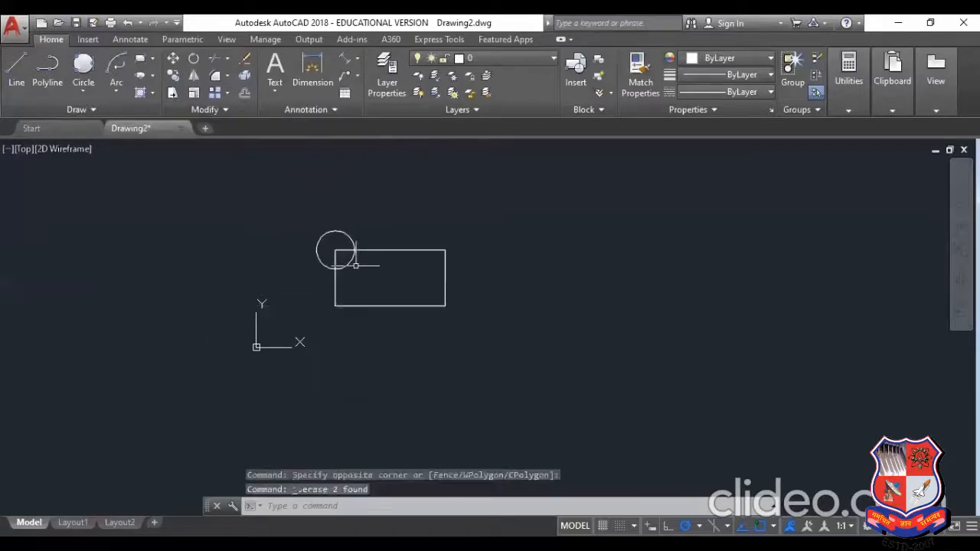
Draw a vertical line to the right of the rectangle, extending above and below it, and end the Line command
scroll(445, 210, up, 4)
scroll(444, 209, down, 2)
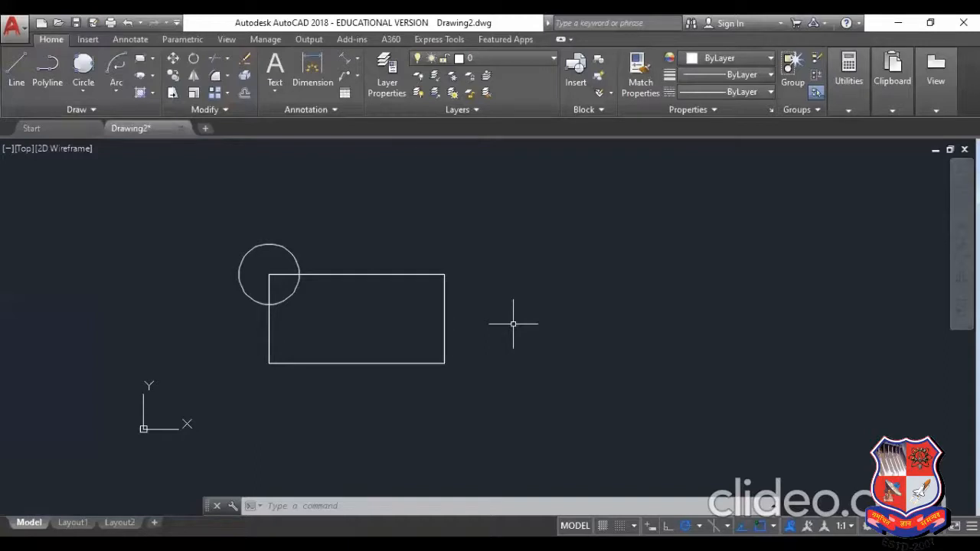
text(l)
key(Return)
click(509, 176)
click(508, 449)
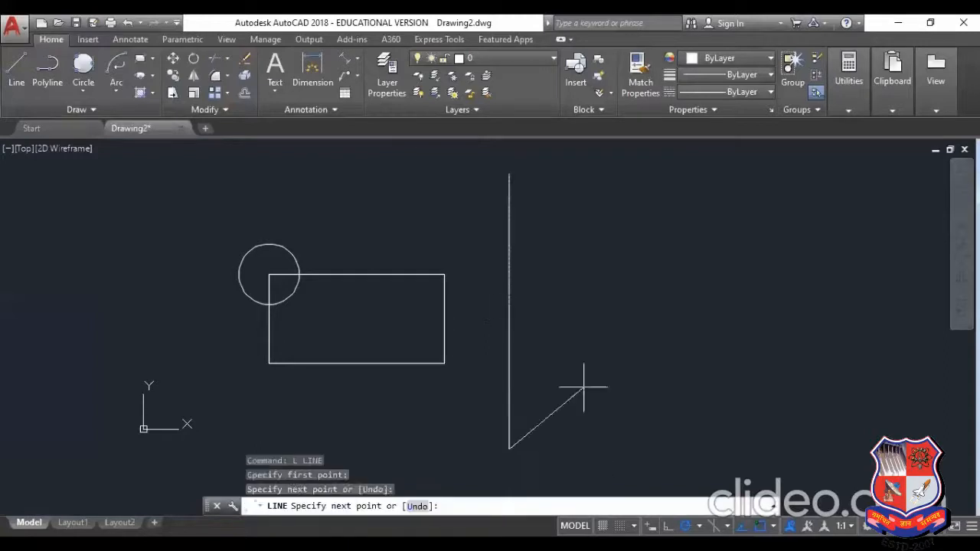
key(Escape)
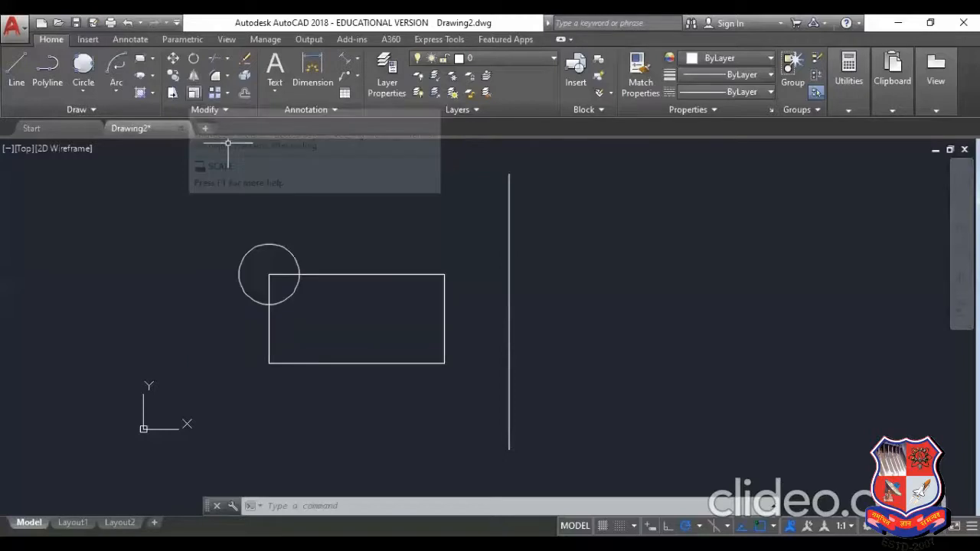
click(151, 222)
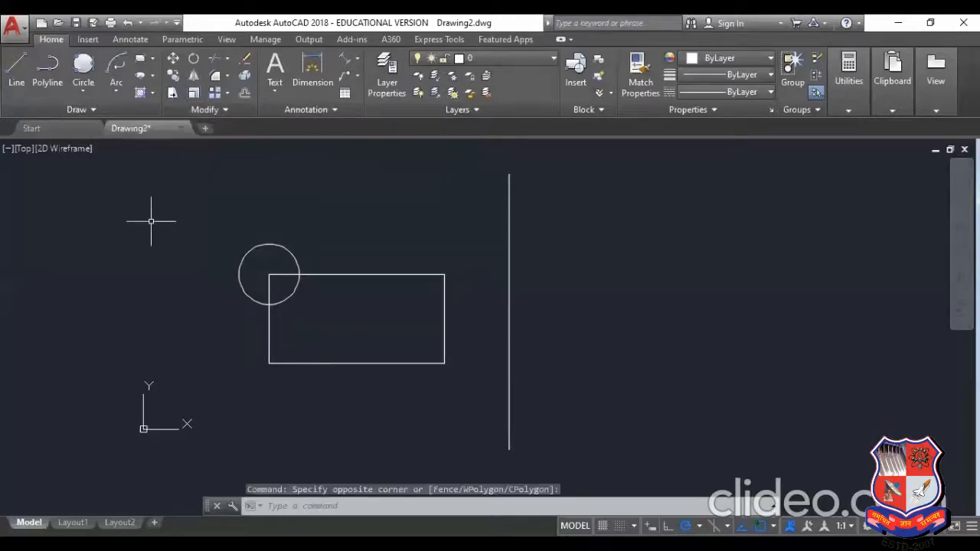
Mirror the rectangle and circle across the vertical line using its two endpoints, keeping the source objects
text(MI)
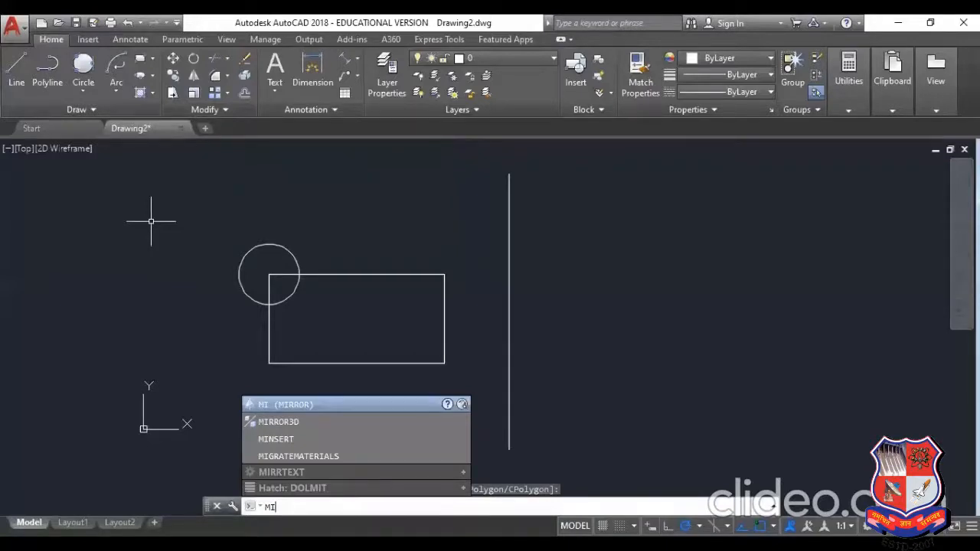
key(Return)
click(475, 422)
click(217, 234)
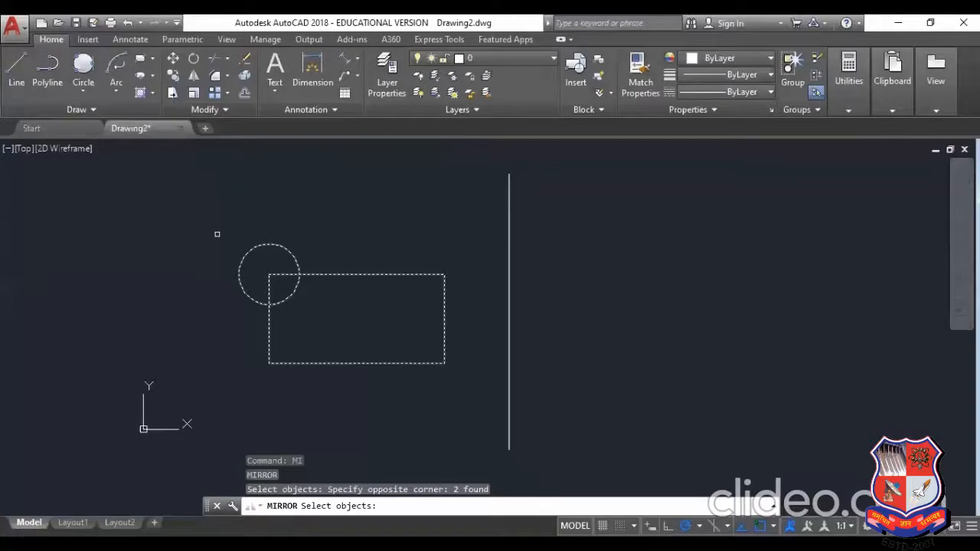
key(Return)
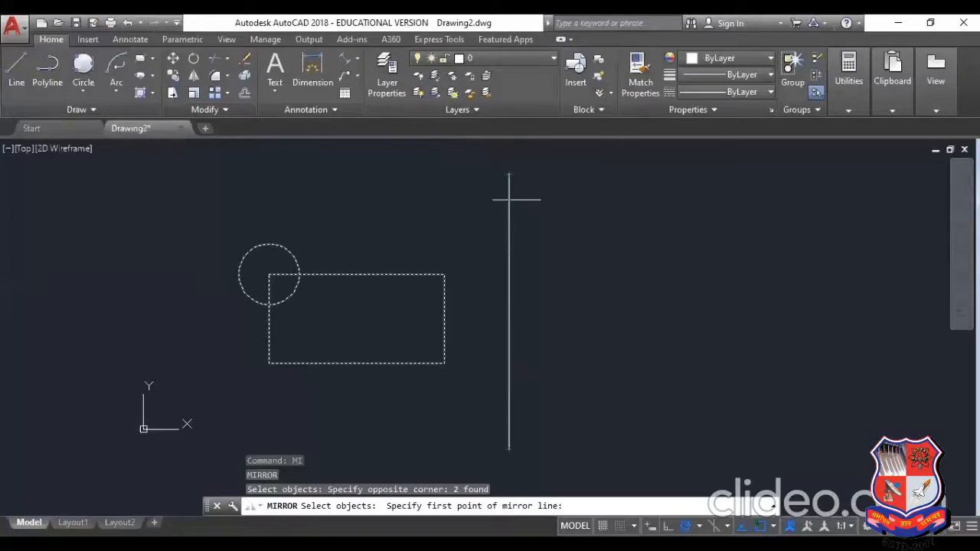
click(509, 174)
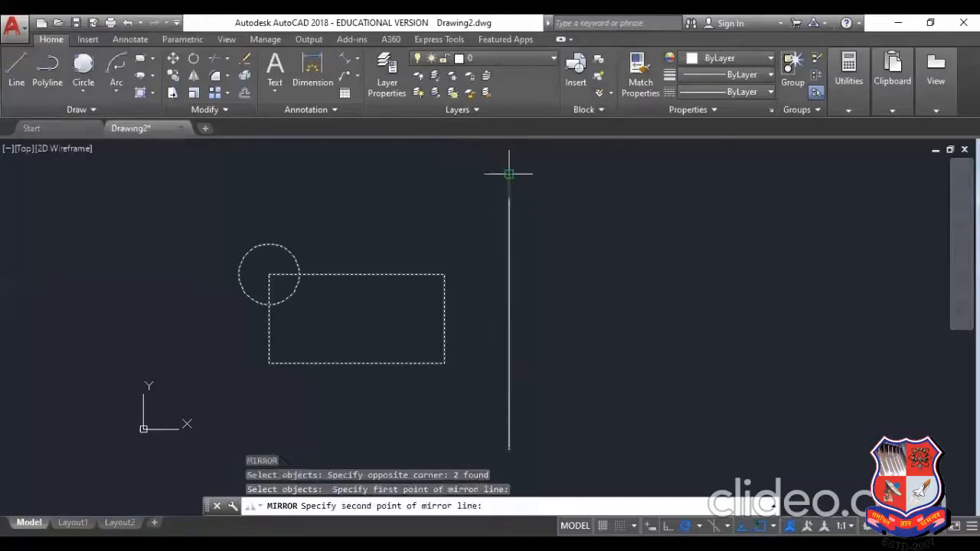
scroll(509, 172, down, 4)
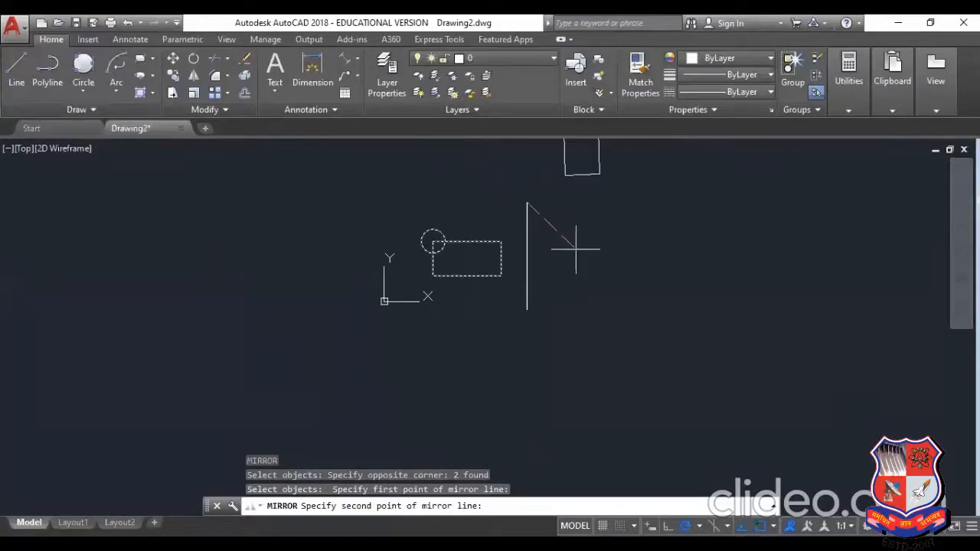
middle_drag(576, 248, 564, 328)
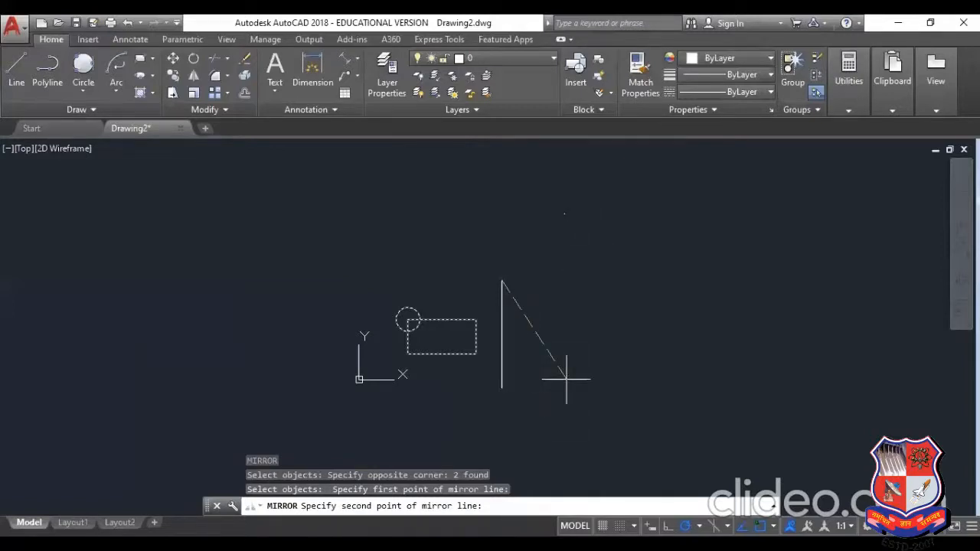
click(502, 388)
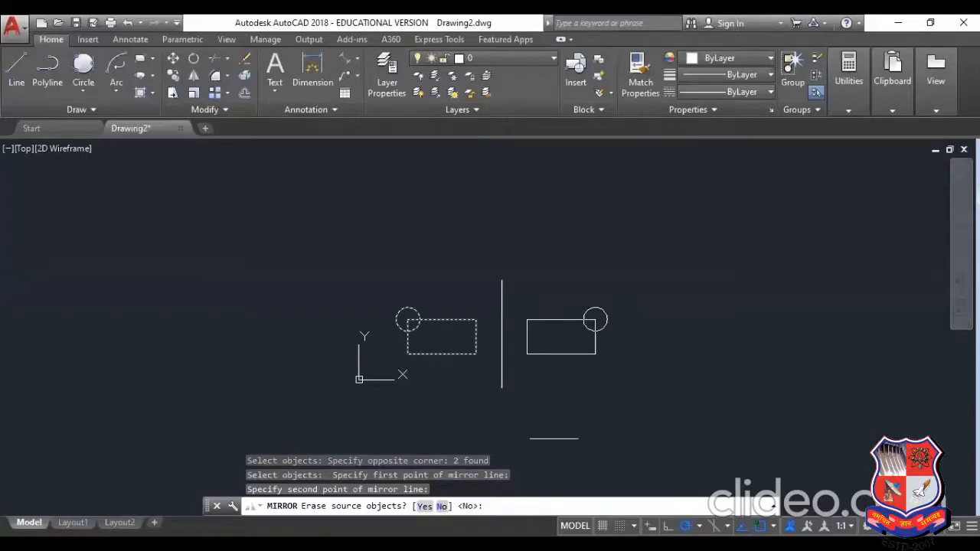
key(Return)
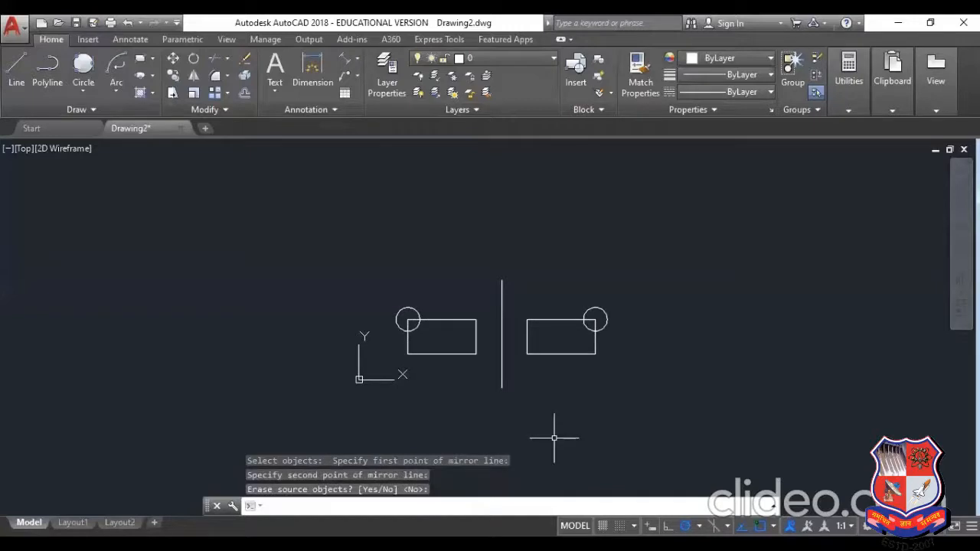
scroll(542, 318, up, 2)
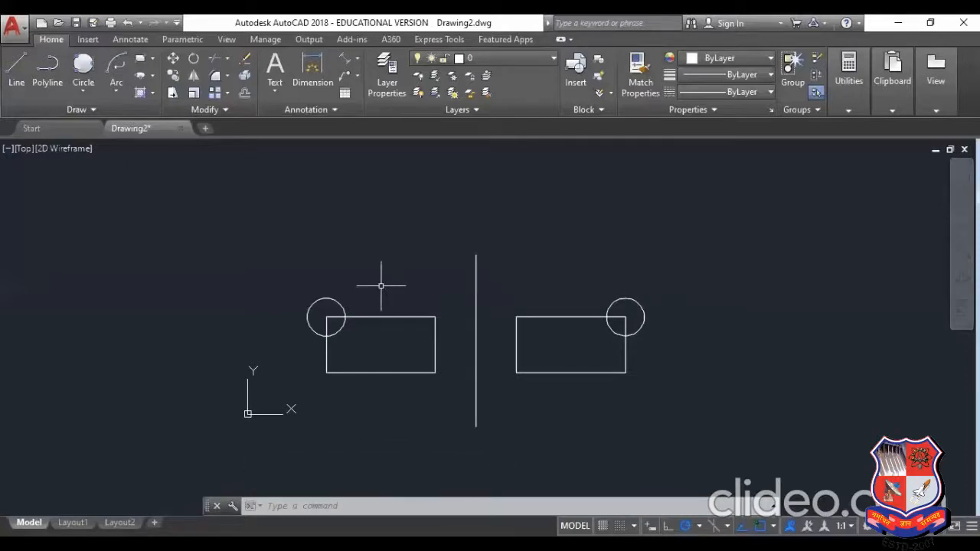
scroll(380, 285, down, 2)
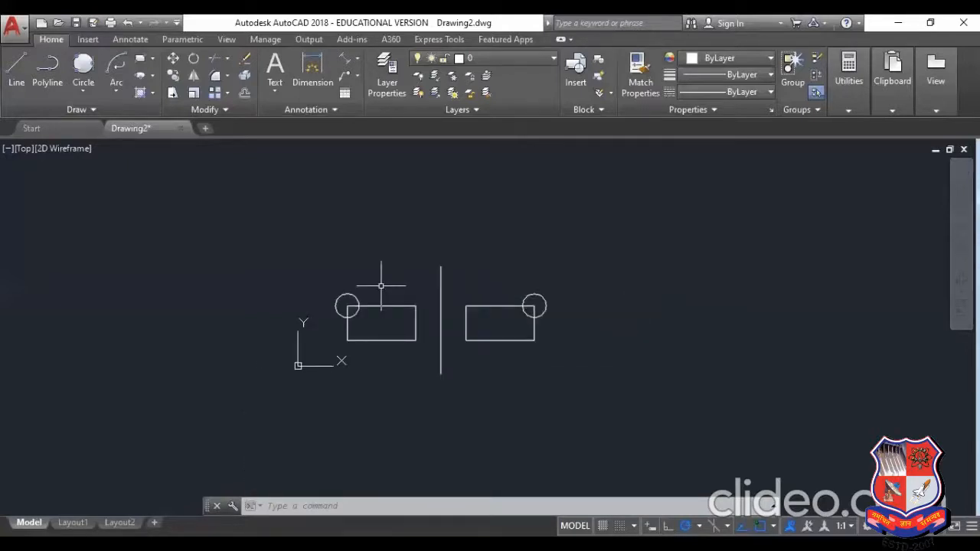
scroll(380, 285, up, 2)
scroll(465, 330, up, 2)
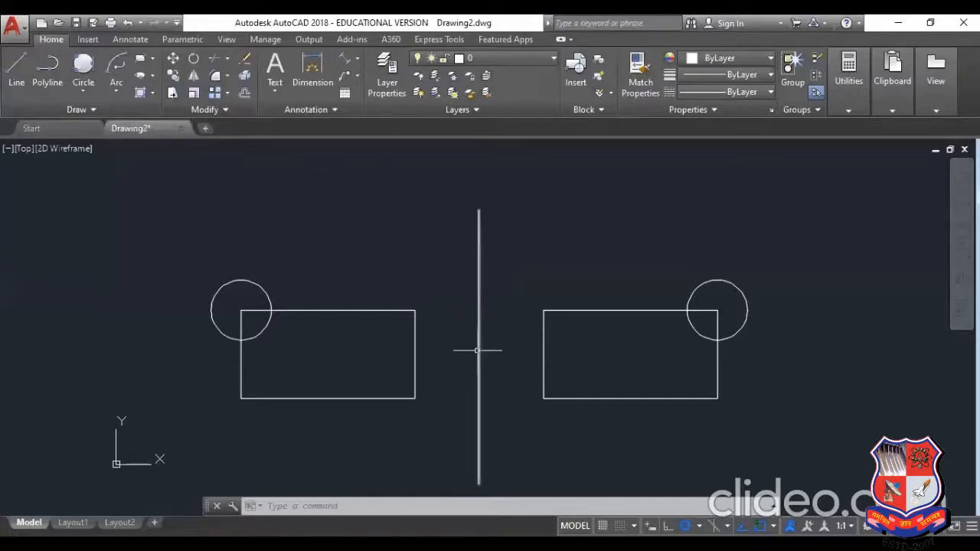
scroll(420, 237, down, 2)
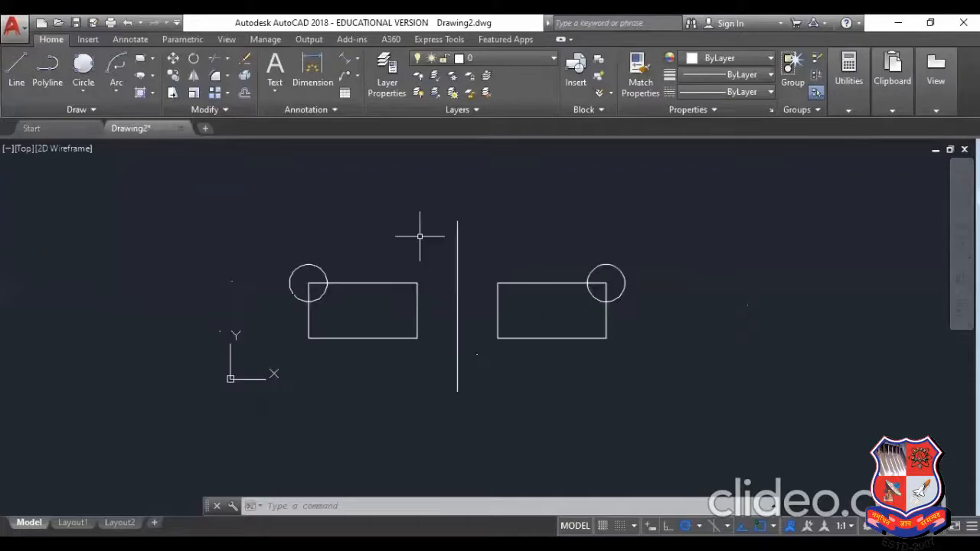
scroll(420, 237, down, 2)
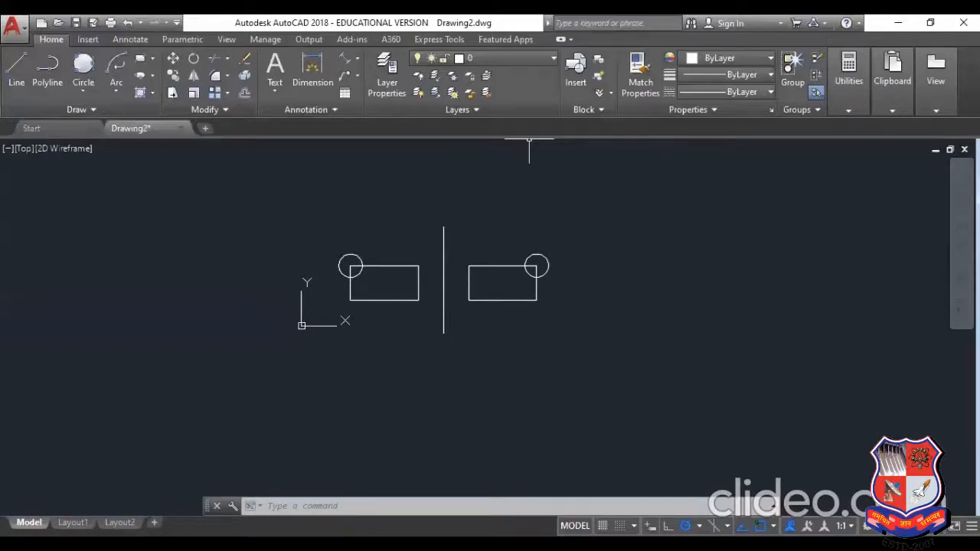
click(152, 75)
click(227, 57)
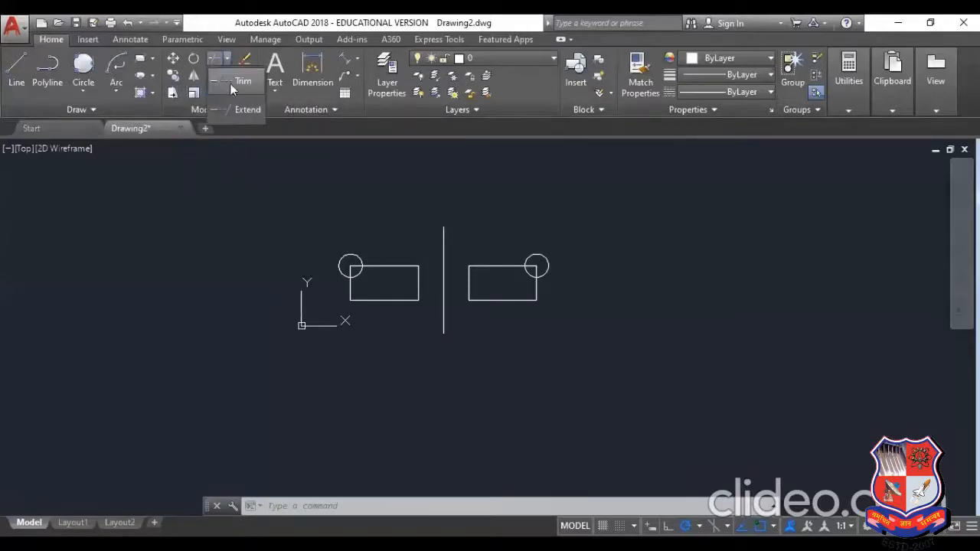
click(227, 76)
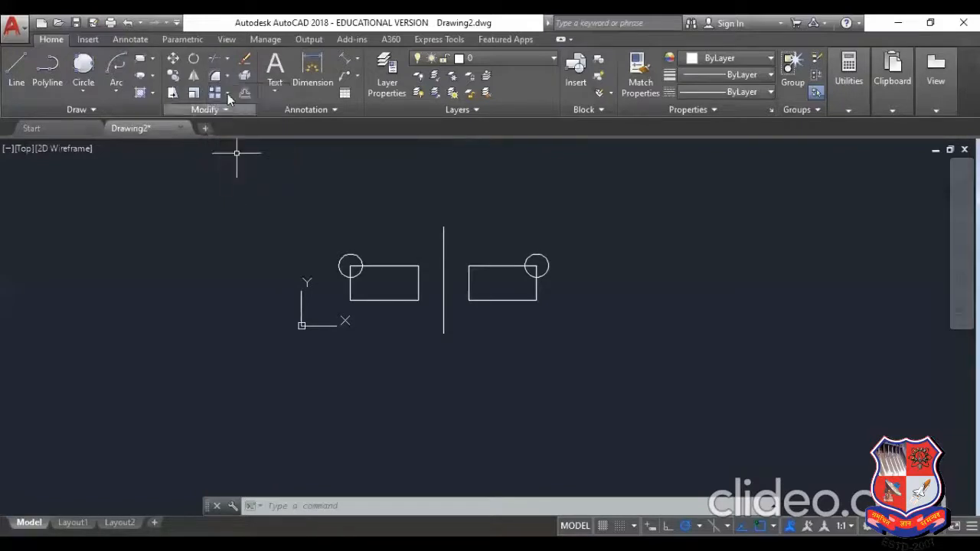
click(228, 93)
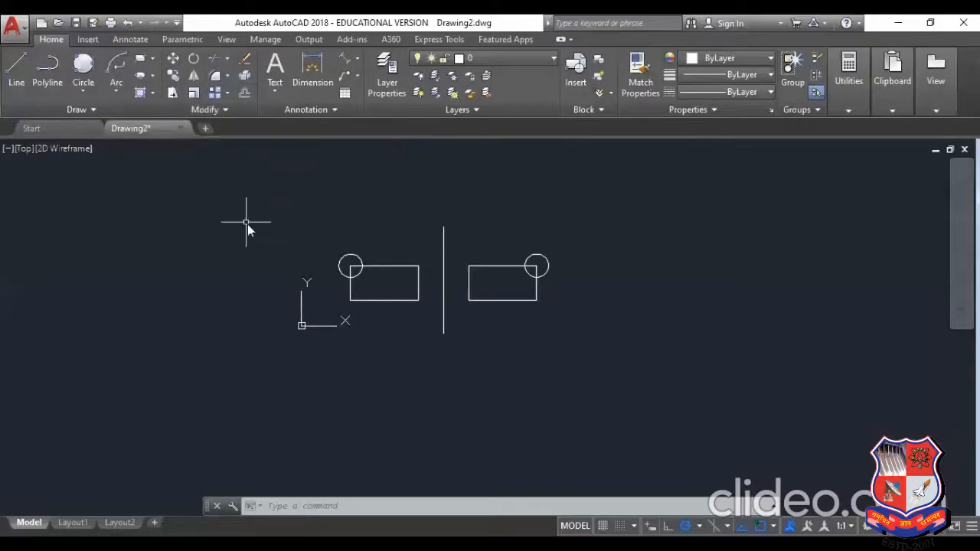